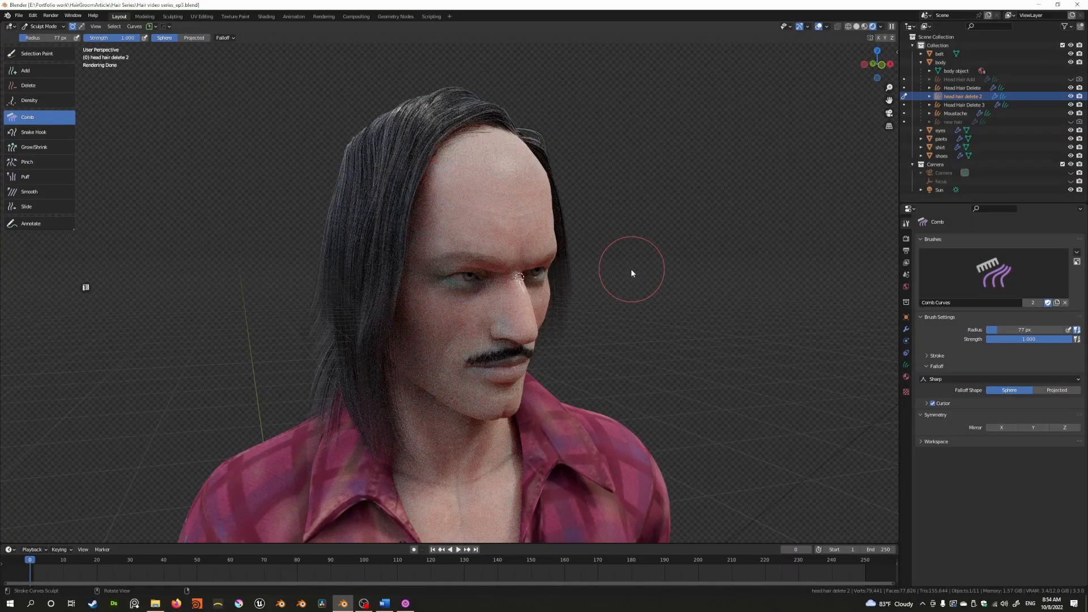
Comb the long hair at the side of the head and activate the Delete brush
left_click_drag(317, 202, 338, 211)
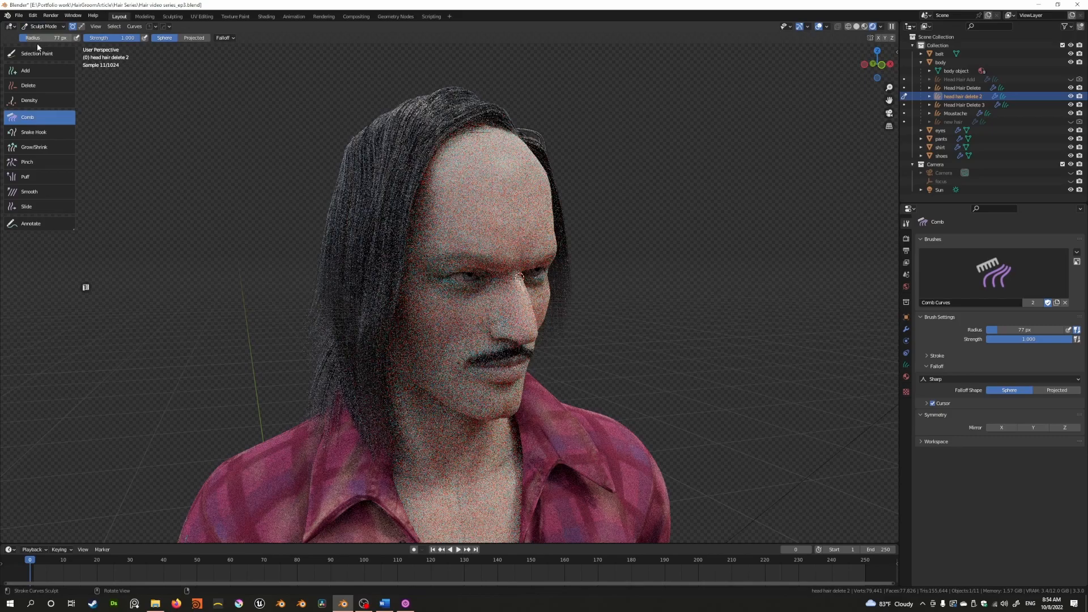
left_click(30, 85)
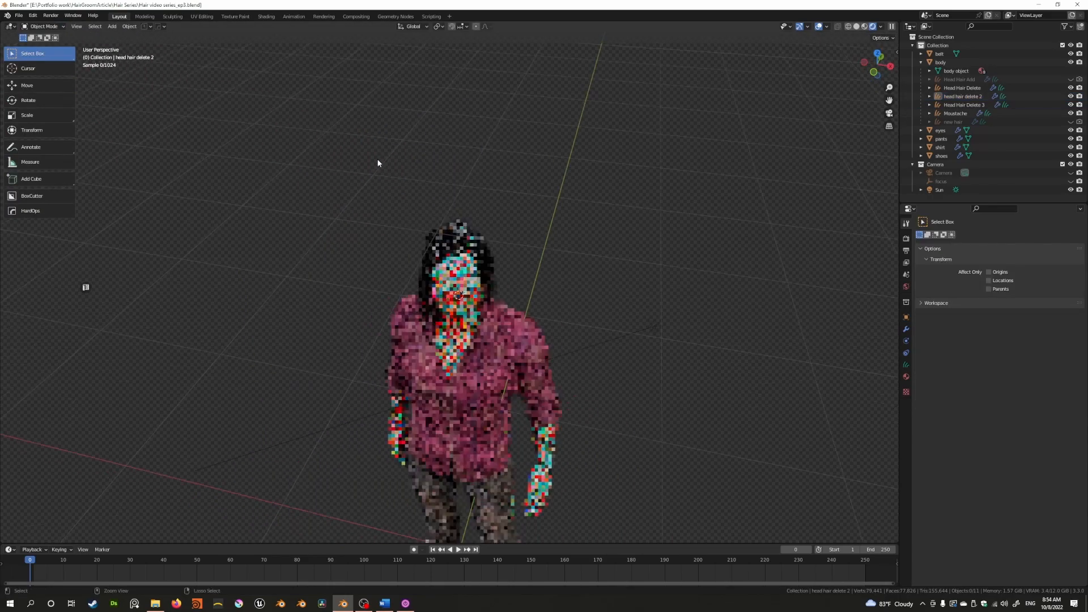
Change the viewport to solid shading and select the head hair delete 2 curves object
mouse_move(377, 161)
middle_mouse_down()
mouse_move(431, 127)
mouse_move(413, 145)
mouse_move(387, 139)
mouse_move(513, 213)
mouse_move(524, 241)
middle_mouse_up()
scroll(412, 145, "up", 5)
left_click(463, 178)
left_click(582, 258)
mouse_move(453, 227)
middle_mouse_down()
mouse_move(568, 204)
mouse_move(571, 214)
mouse_move(453, 214)
mouse_move(389, 153)
middle_mouse_up()
left_click(856, 26)
left_click(573, 202)
left_click(438, 206)
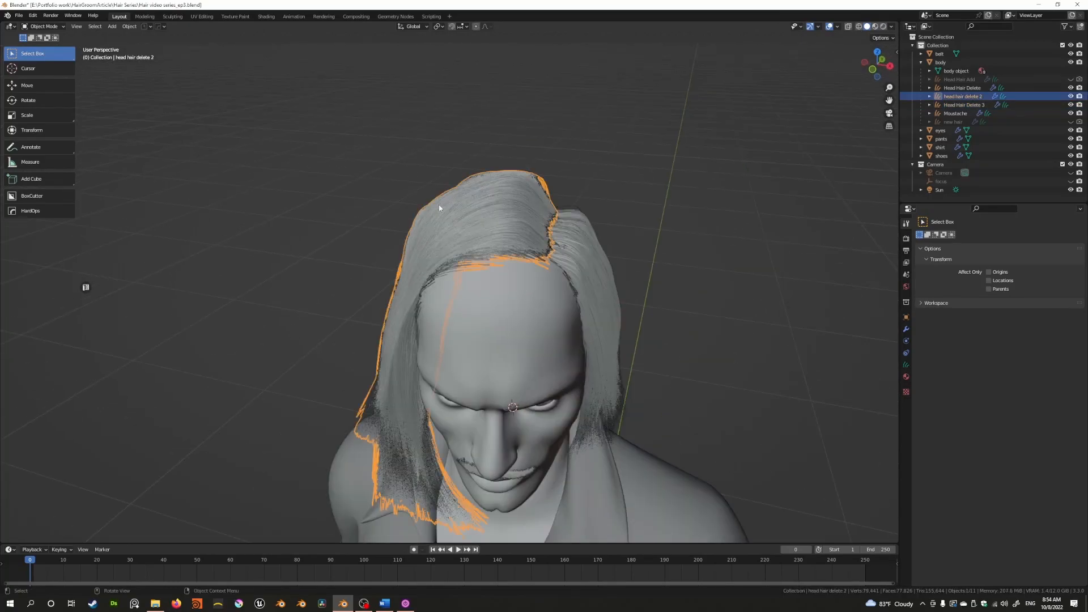
Enter Sculpt Mode on the selected hair object and save the file
left_click(44, 26)
left_click(45, 49)
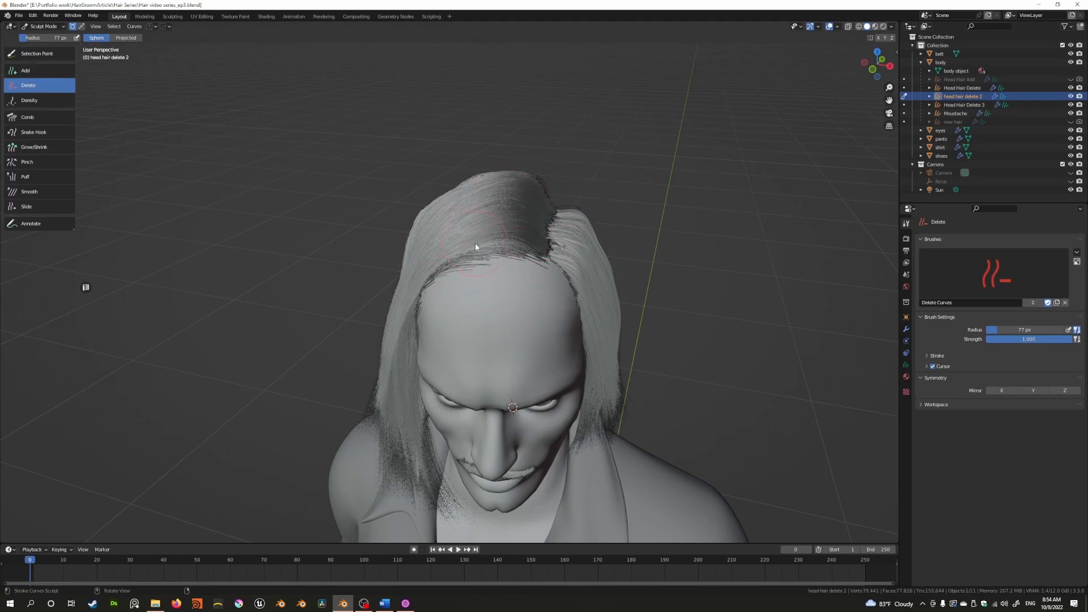
key("ctrl+s")
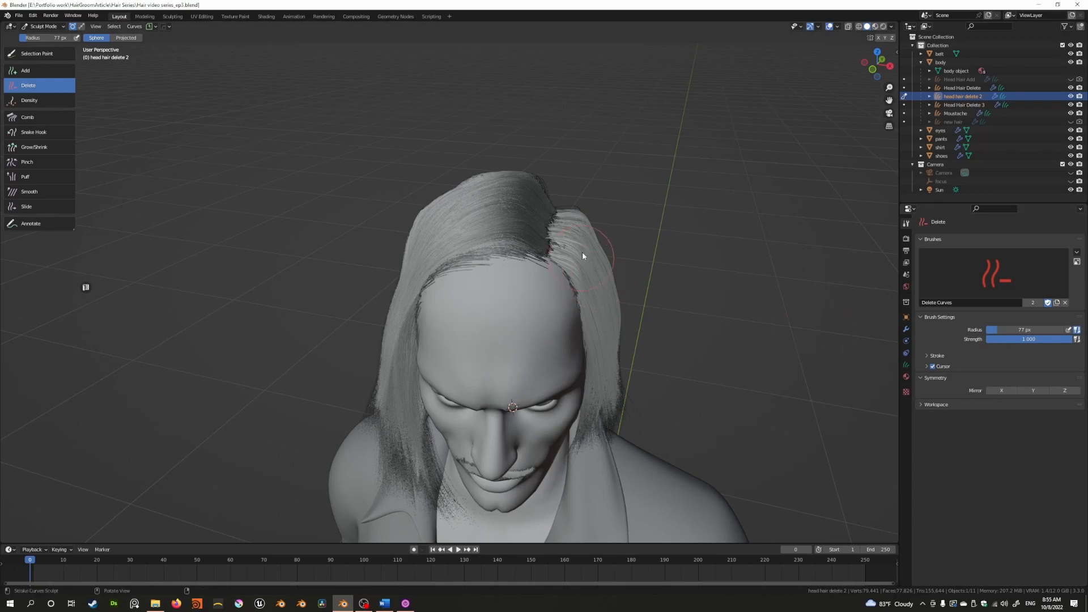
Set the Delete brush radius to 108 px and adjust its strength, ending at 1.000
key("f")
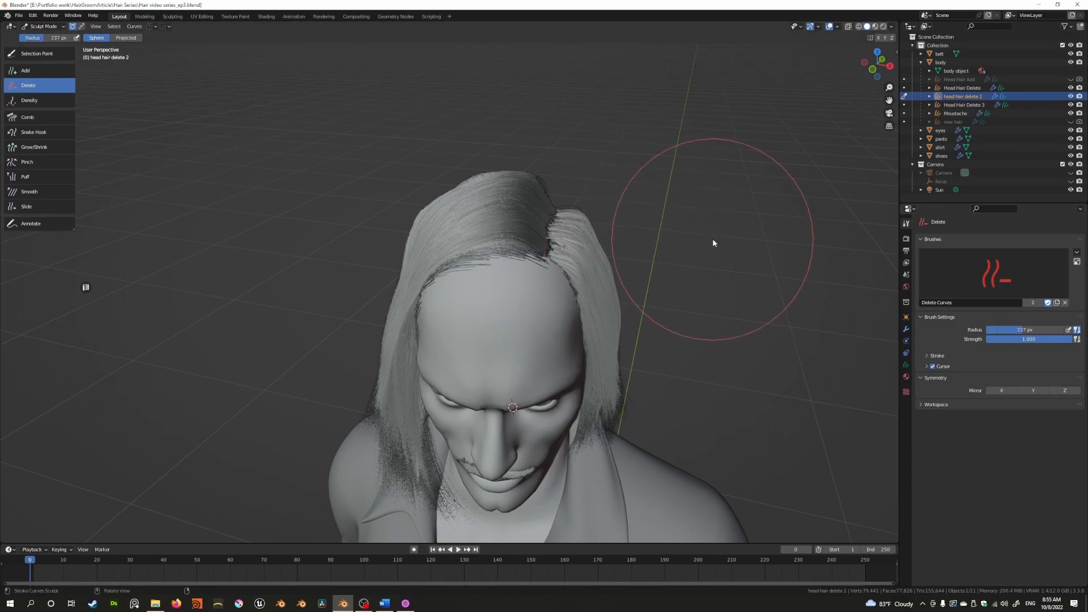
left_click(647, 245)
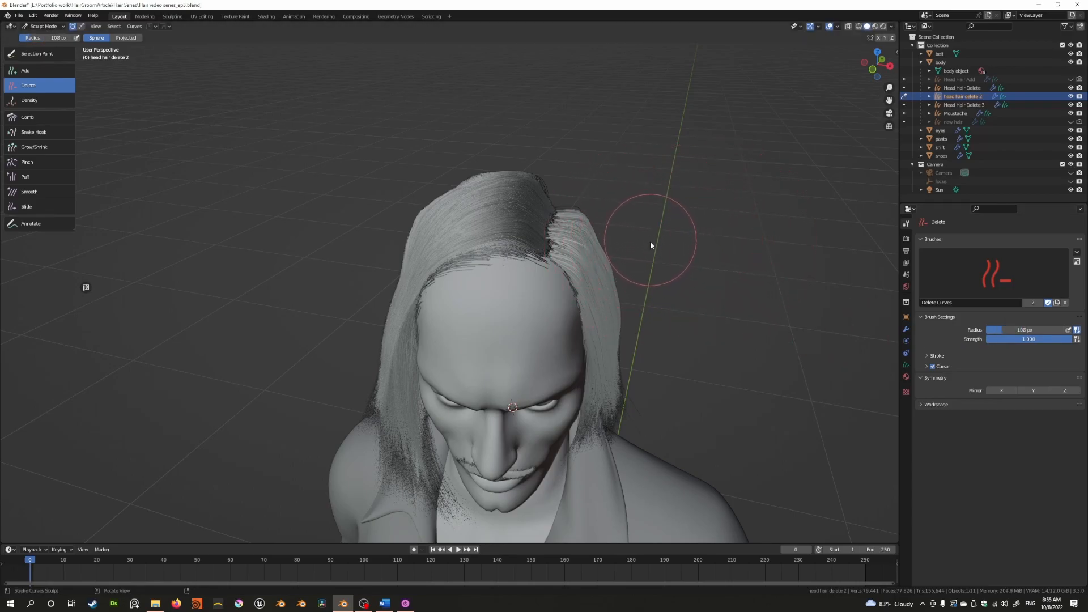
key("shift+f")
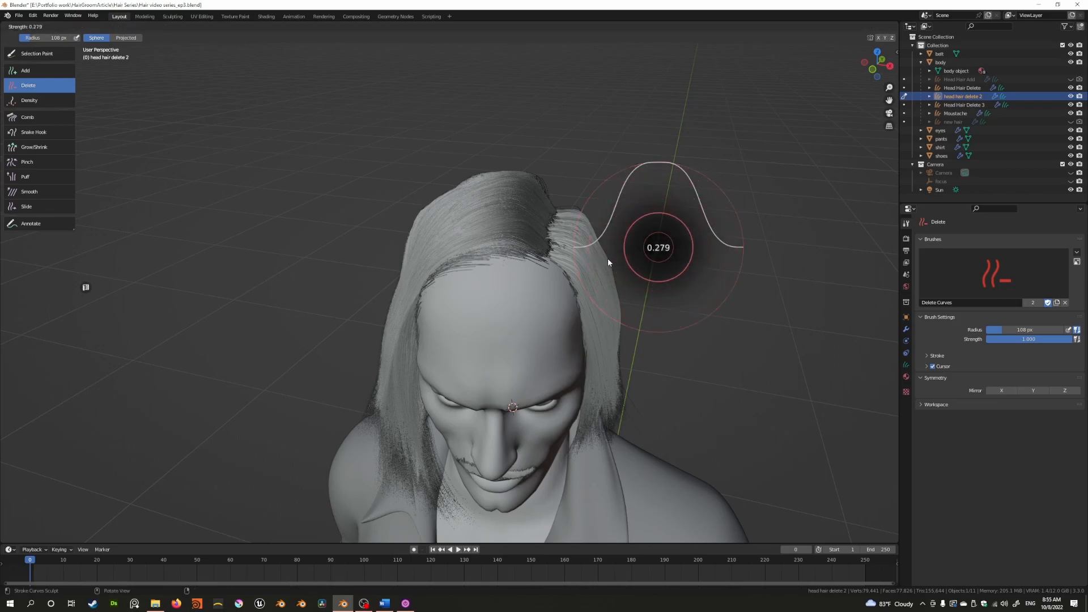
left_click(609, 257)
key("shift+f")
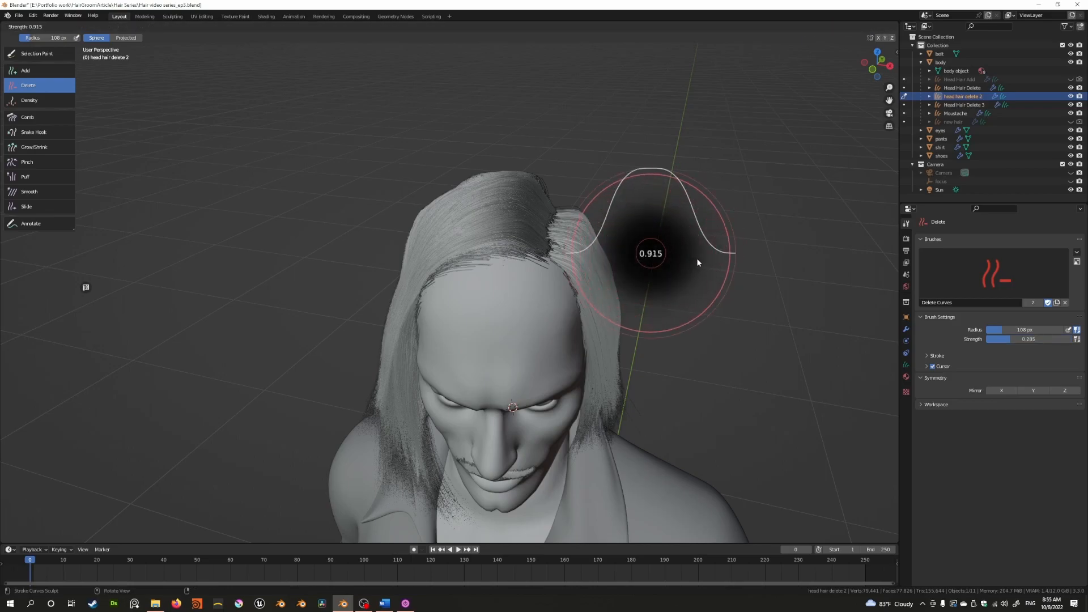
left_click(706, 255)
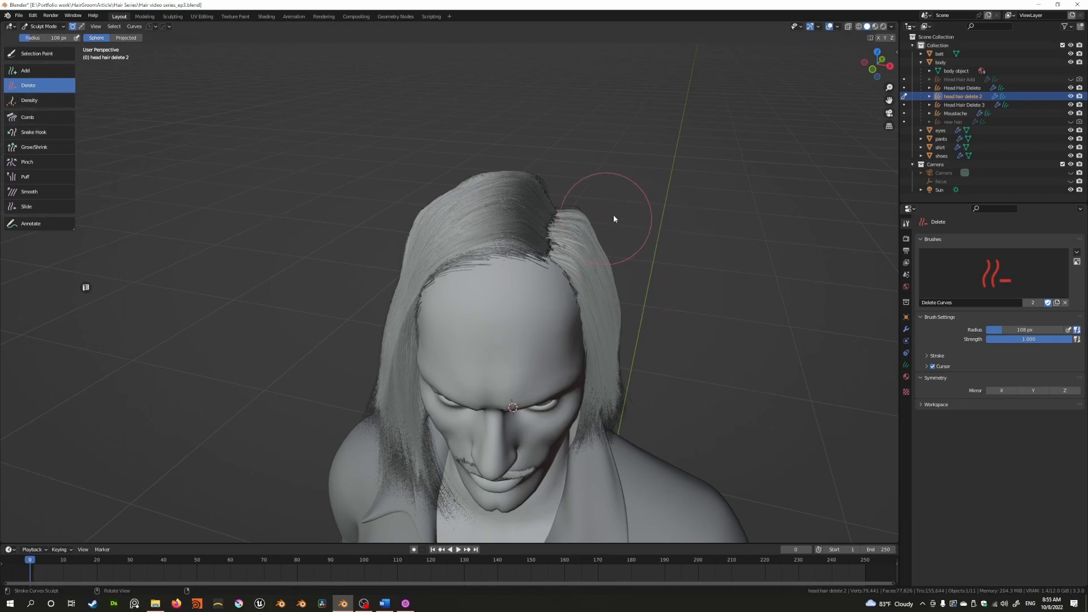
Look through the Delete brush's stroke settings and collapse them again
middle_click_drag(595, 253, 929, 371)
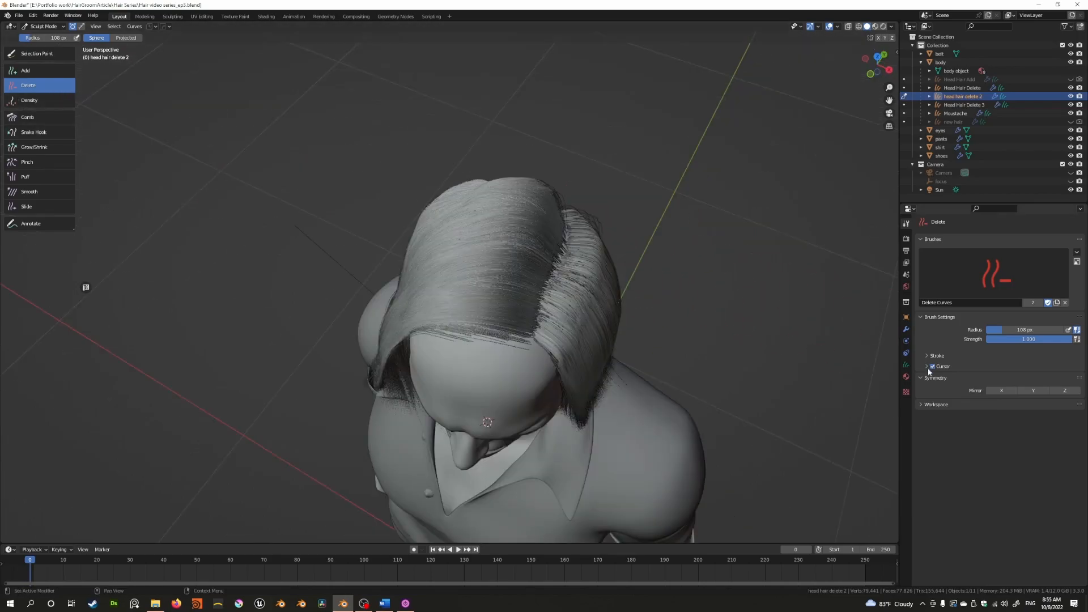
left_click(927, 356)
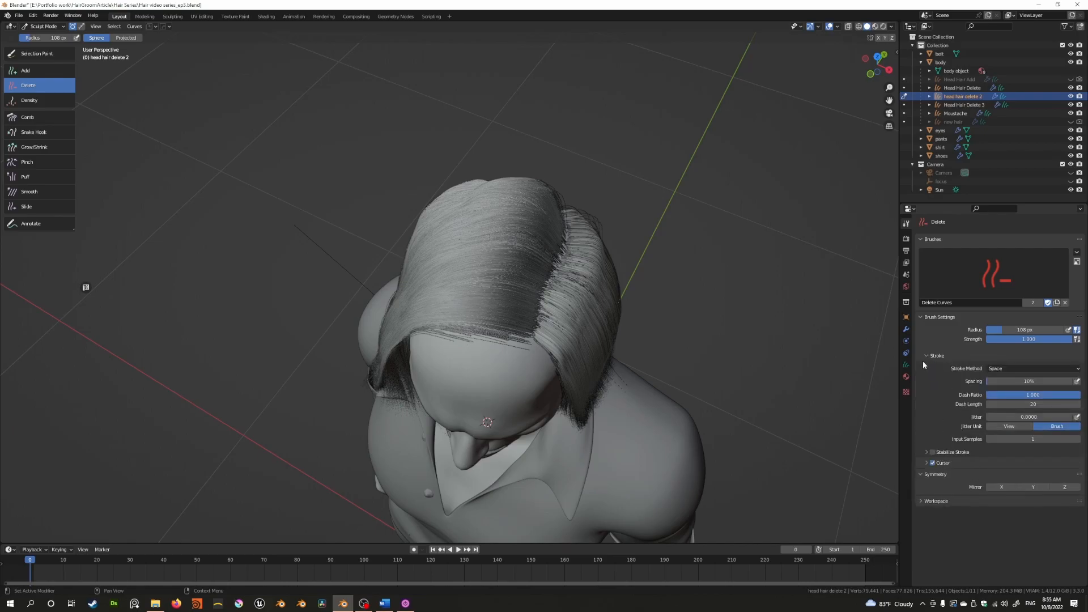
left_click(926, 354)
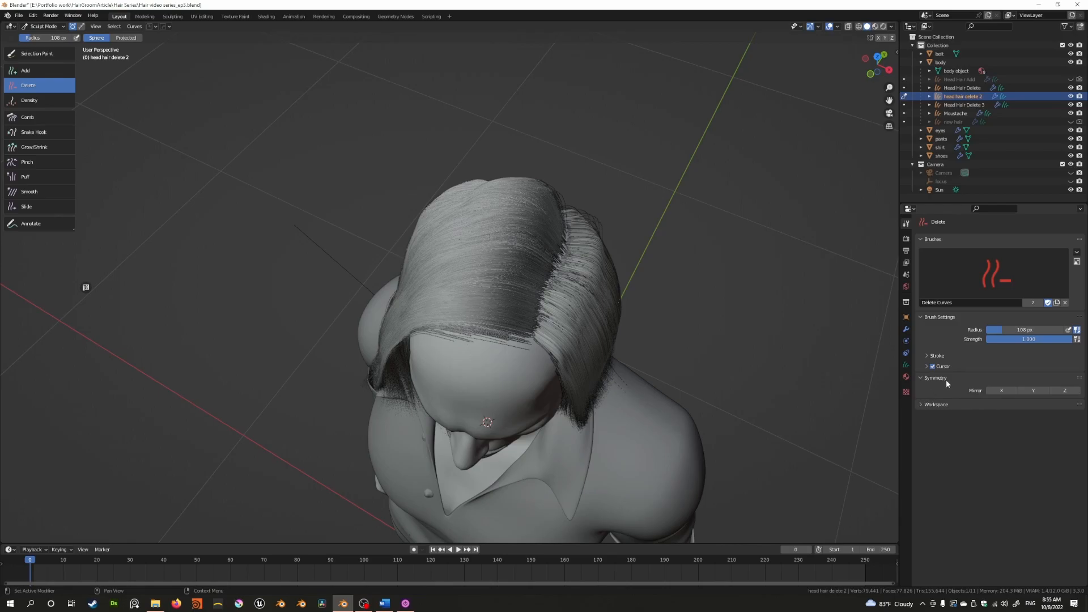
Reduce the Delete brush radius to 40 px over the top of the head
middle_click_drag(820, 286, 800, 241)
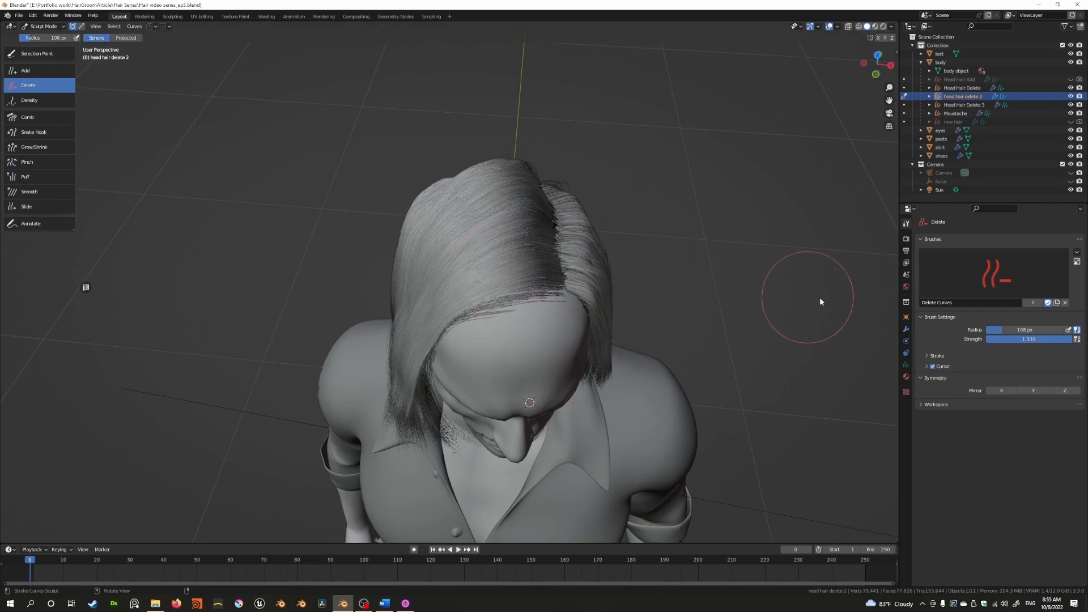
middle_click_drag(820, 304, 474, 248)
middle_click_drag(505, 303, 473, 335)
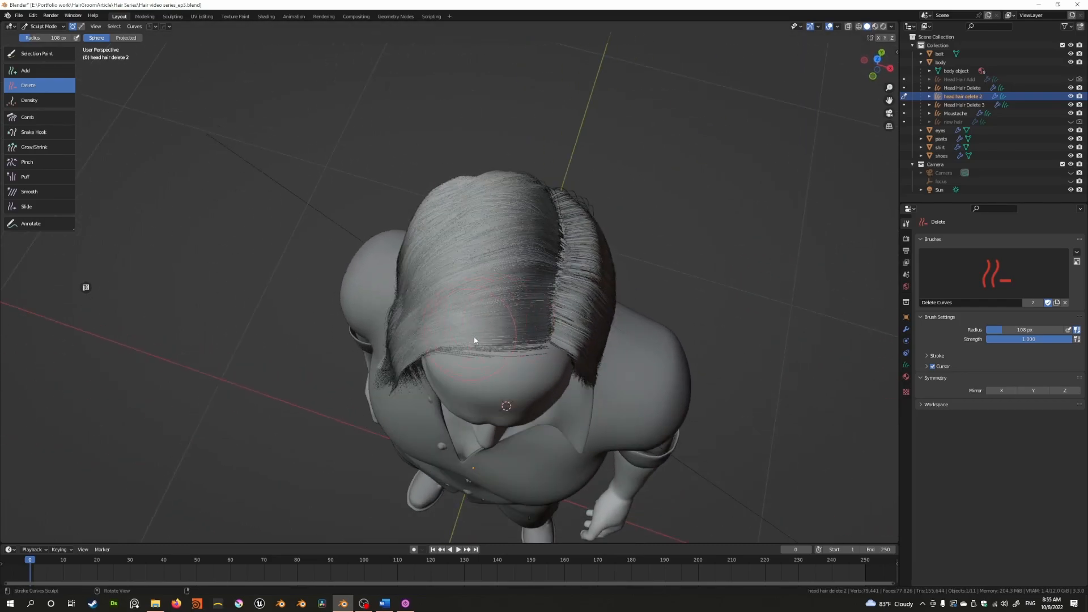
middle_click_drag(443, 260, 405, 214)
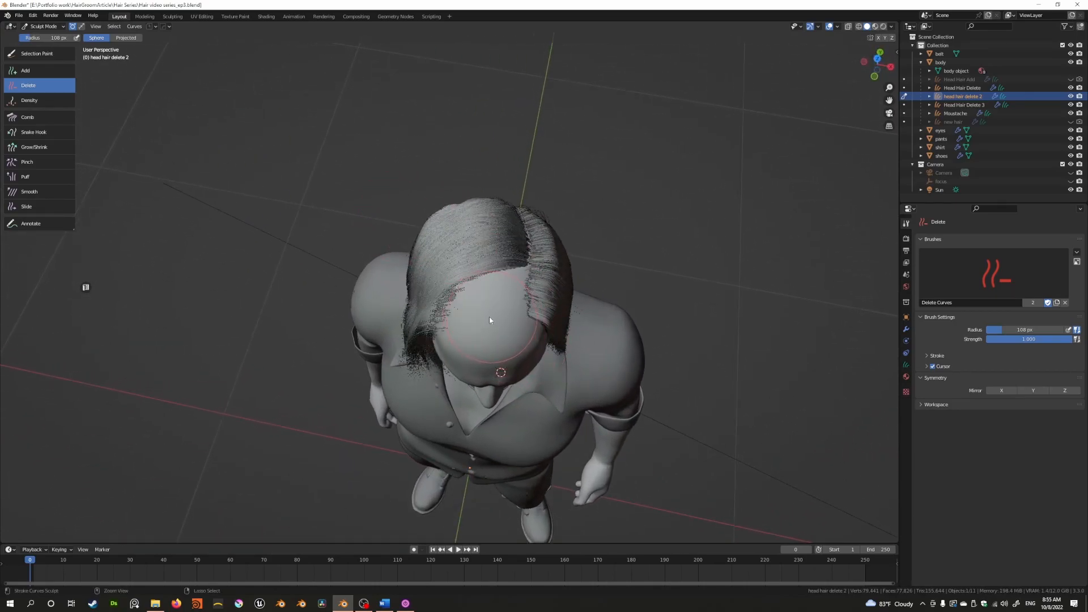
key("f")
left_click(460, 328)
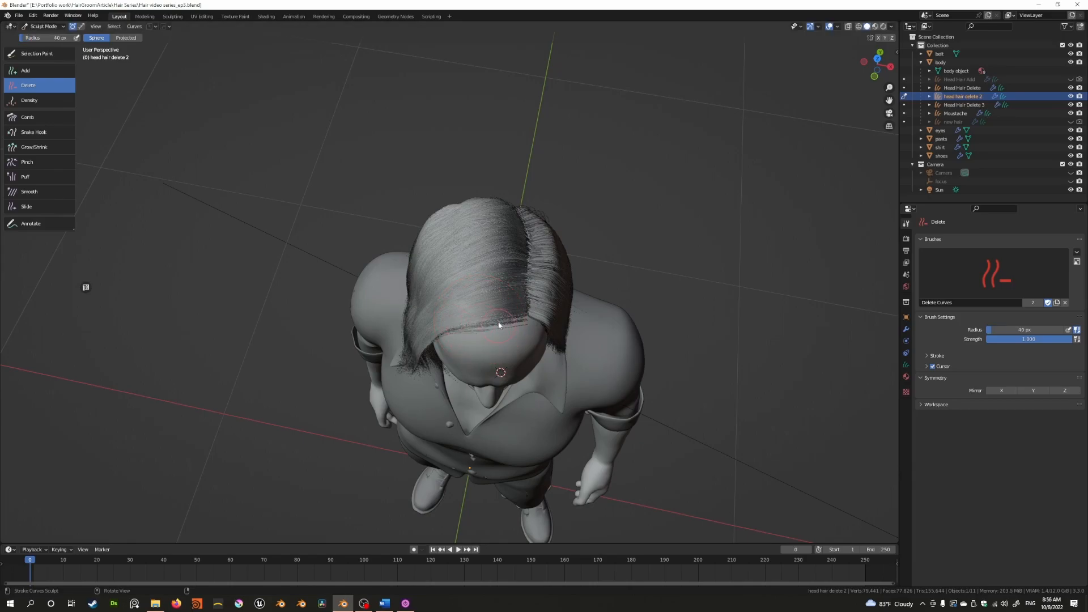
Try deleting the hair roots along the top of the head from the hairline back, and undo the deletion
left_click_drag(498, 324, 489, 265)
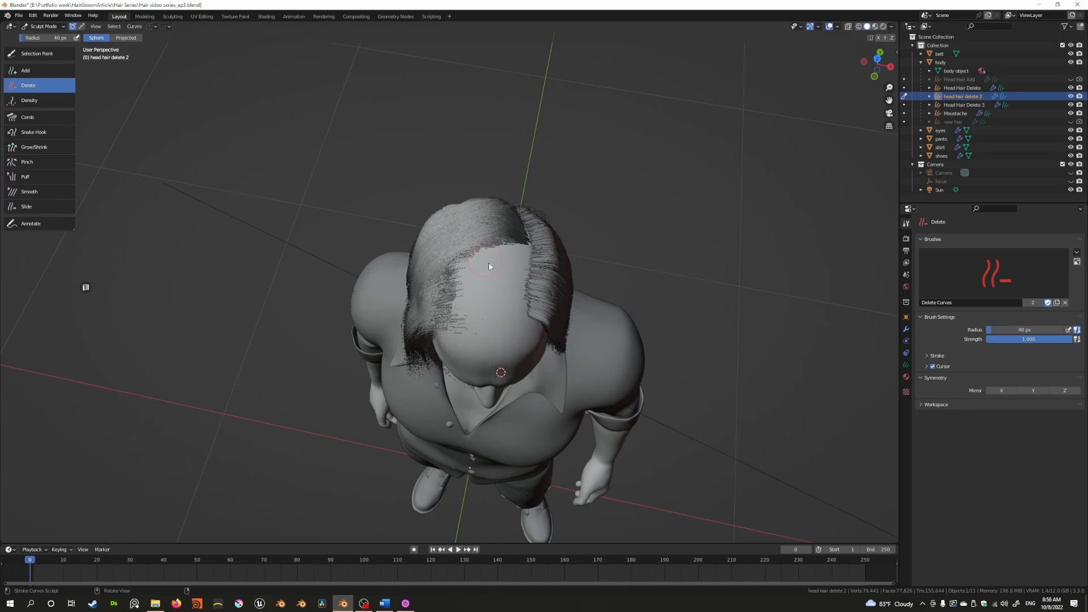
mouse_move(495, 258)
middle_mouse_down()
mouse_move(494, 291)
mouse_move(475, 215)
mouse_move(482, 175)
mouse_move(496, 254)
mouse_move(287, 183)
middle_mouse_up()
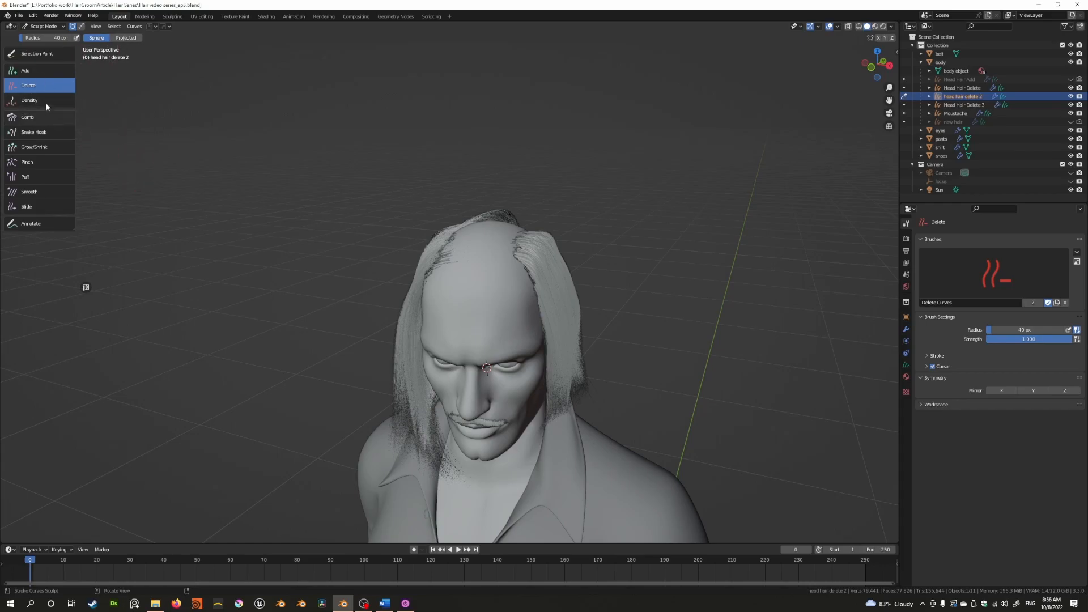
middle_click_drag(530, 256, 535, 284)
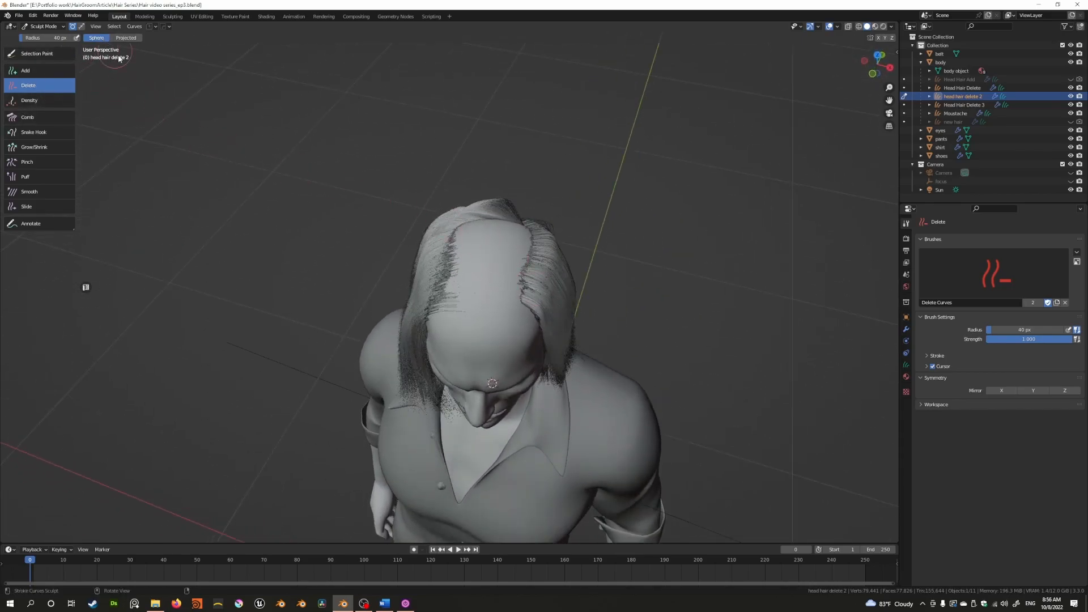
key("ctrl+z")
key("ctrl+z")
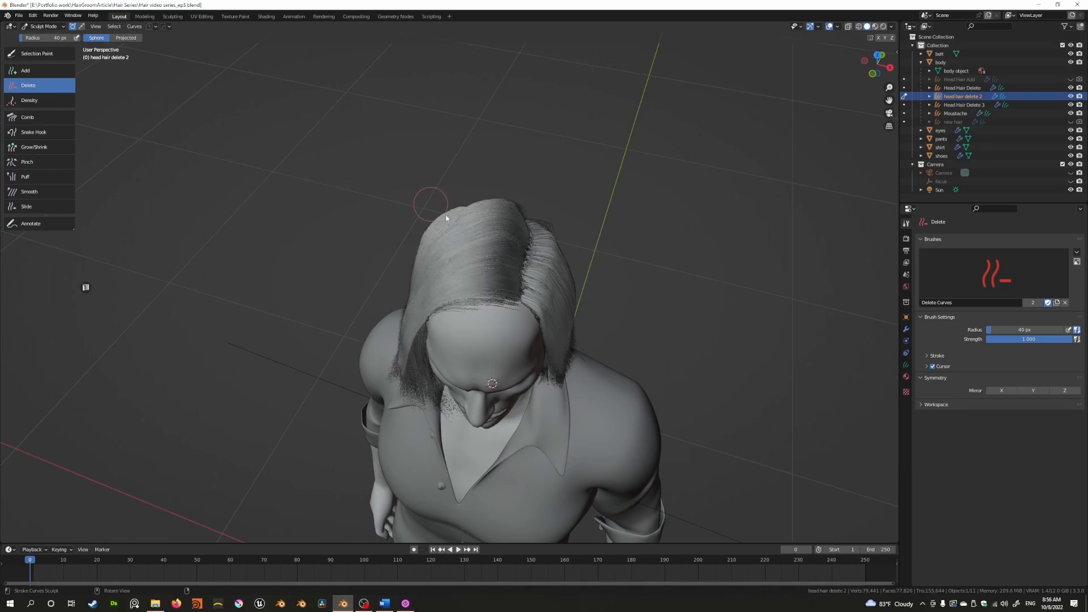
Switch the Delete brush's falloff shape to Projected and back to Sphere, and save the file
middle_click_drag(446, 216, 406, 175)
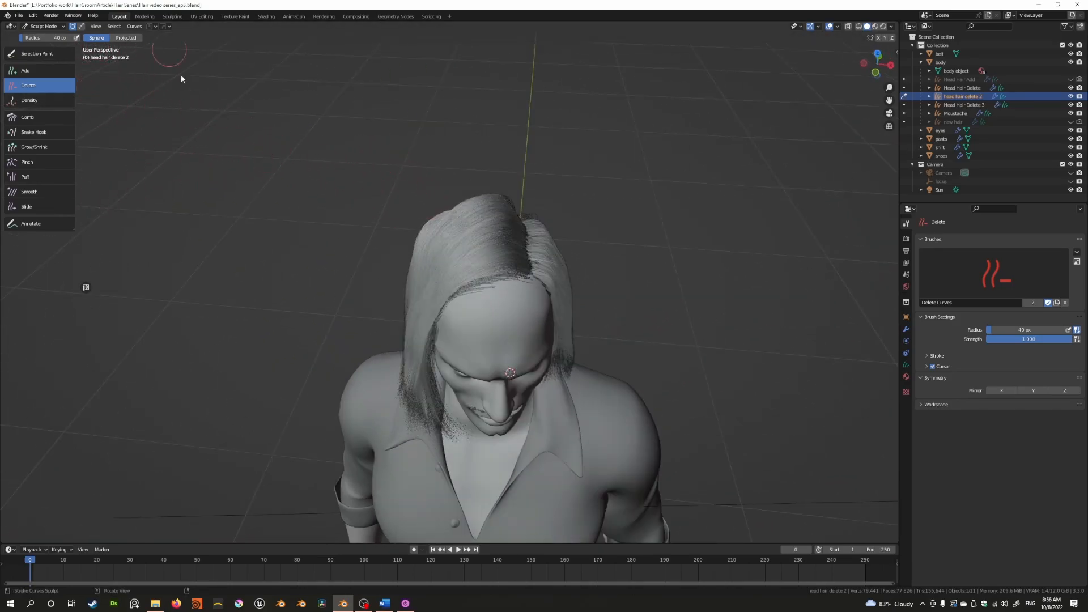
middle_click_drag(182, 78, 328, 136)
left_click(126, 38)
key("ctrl+s")
left_click(95, 38)
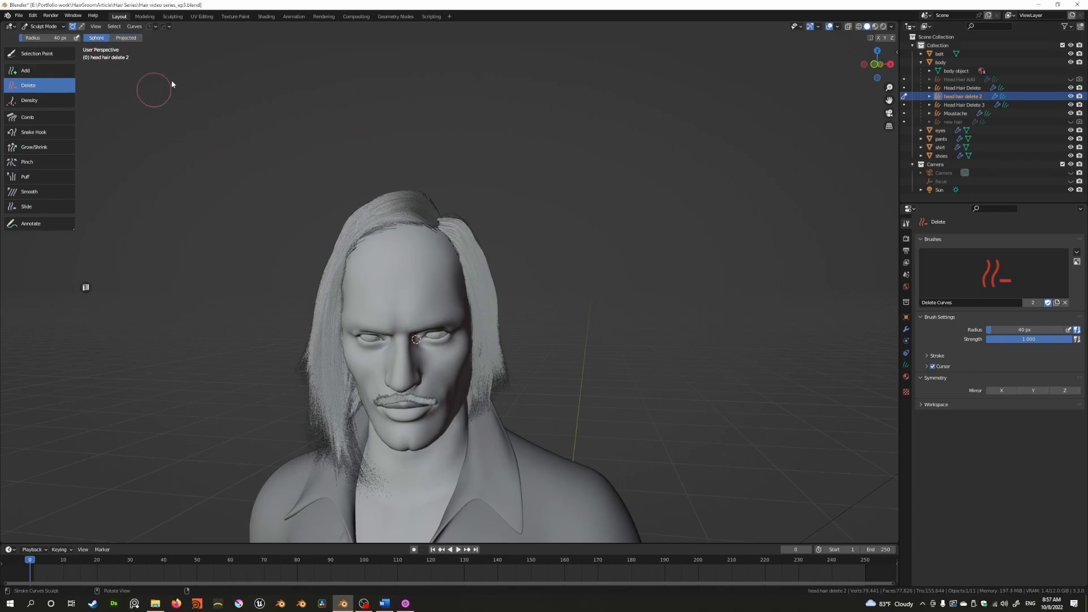
Try a Delete stroke over the top of the hair with the Sphere falloff, and undo it
middle_click_drag(415, 235, 446, 237)
left_click_drag(447, 236, 446, 218)
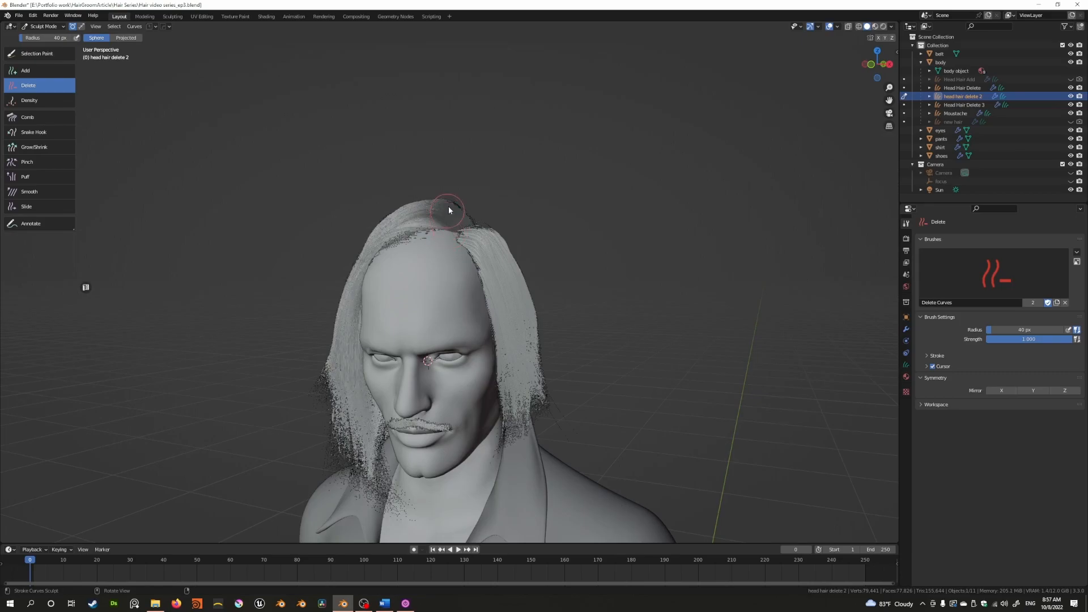
middle_click_drag(450, 211, 415, 279)
key("ctrl+z")
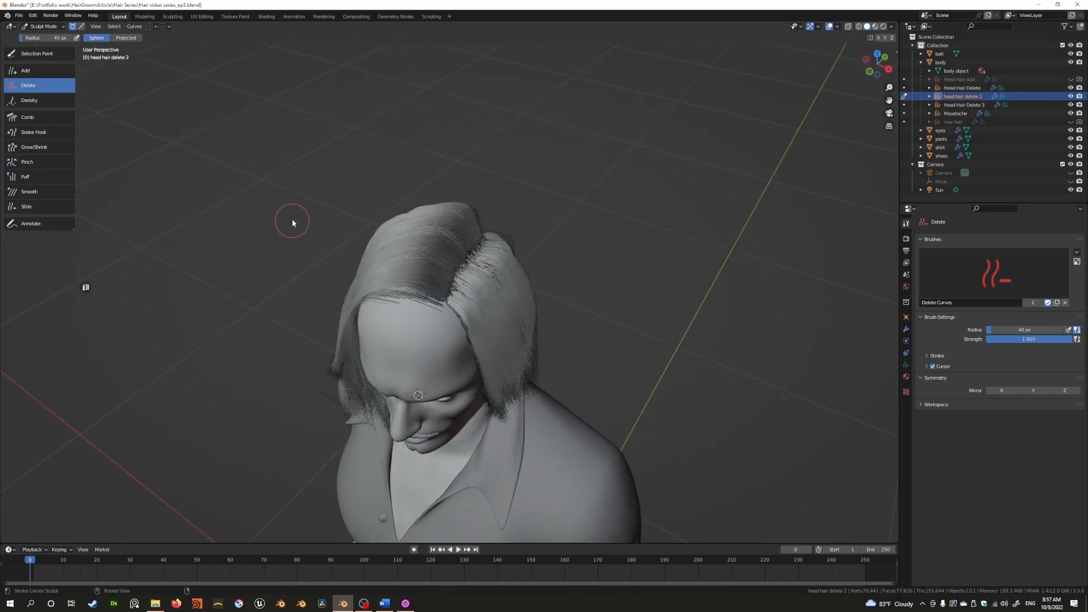
Try deleting hair straight through the top of the head with the Projected falloff, and examine the cut from several sides
left_click(126, 37)
middle_click_drag(266, 156, 425, 229)
left_click_drag(426, 229, 448, 221)
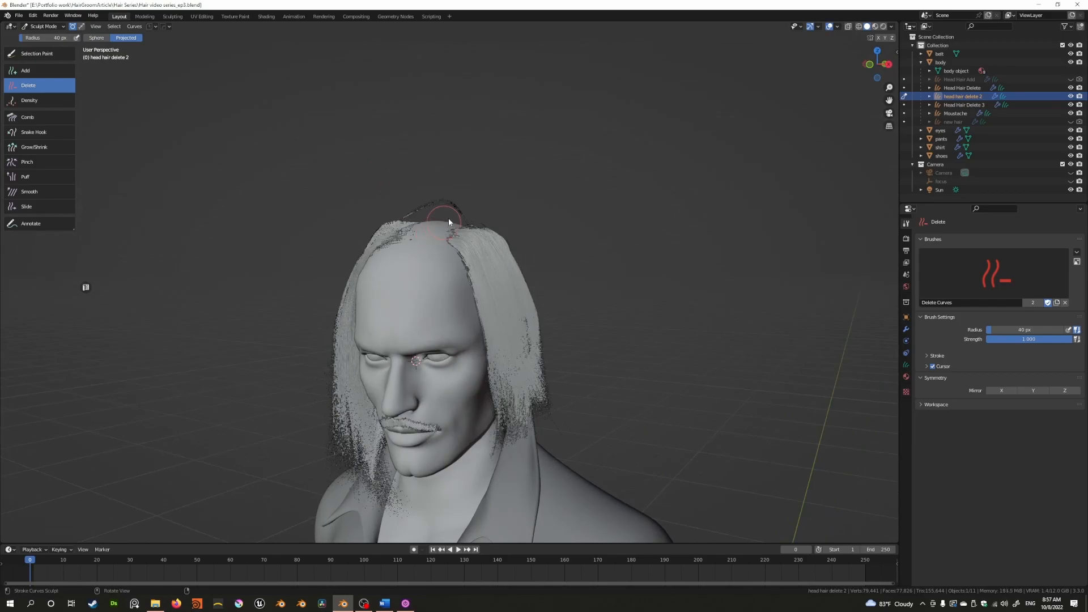
middle_click_drag(481, 175, 309, 302)
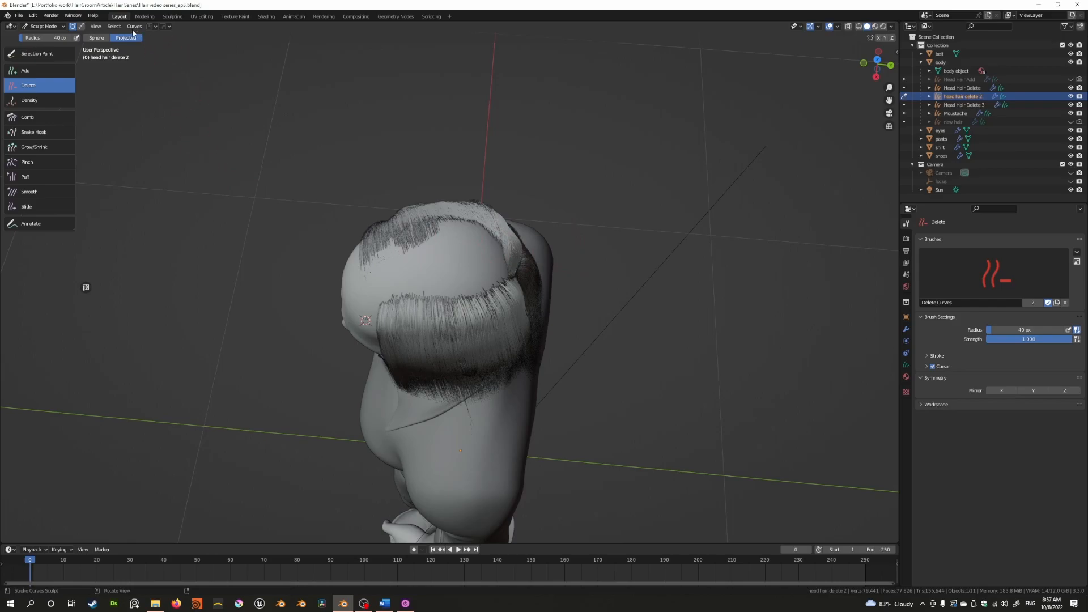
middle_click_drag(187, 74, 506, 187)
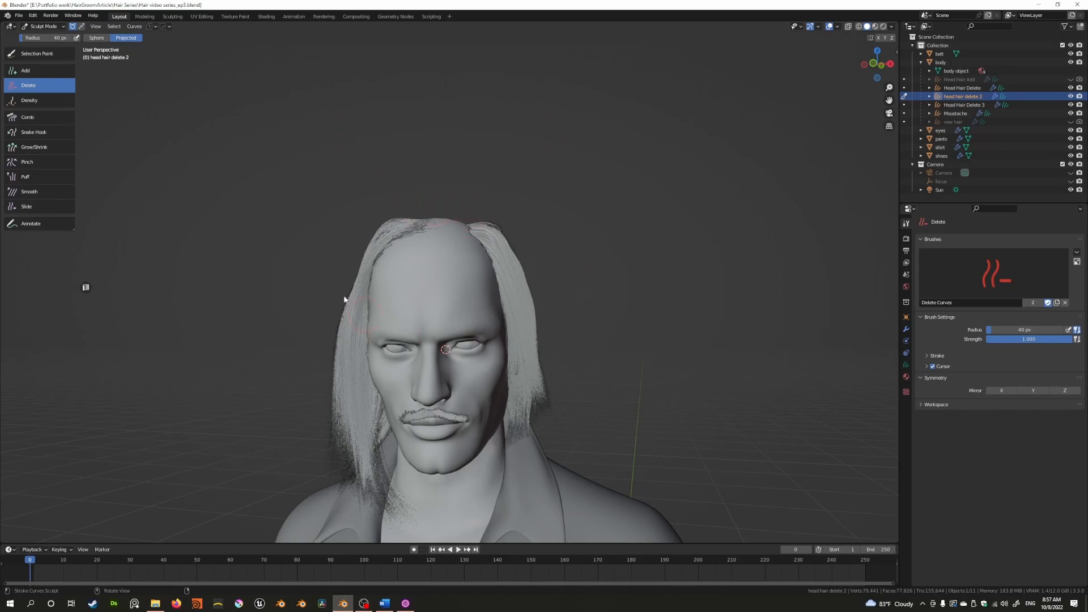
Return the Delete brush's falloff shape to Sphere and examine the parting from above and from the side
left_click(96, 37)
middle_click_drag(442, 287, 415, 282)
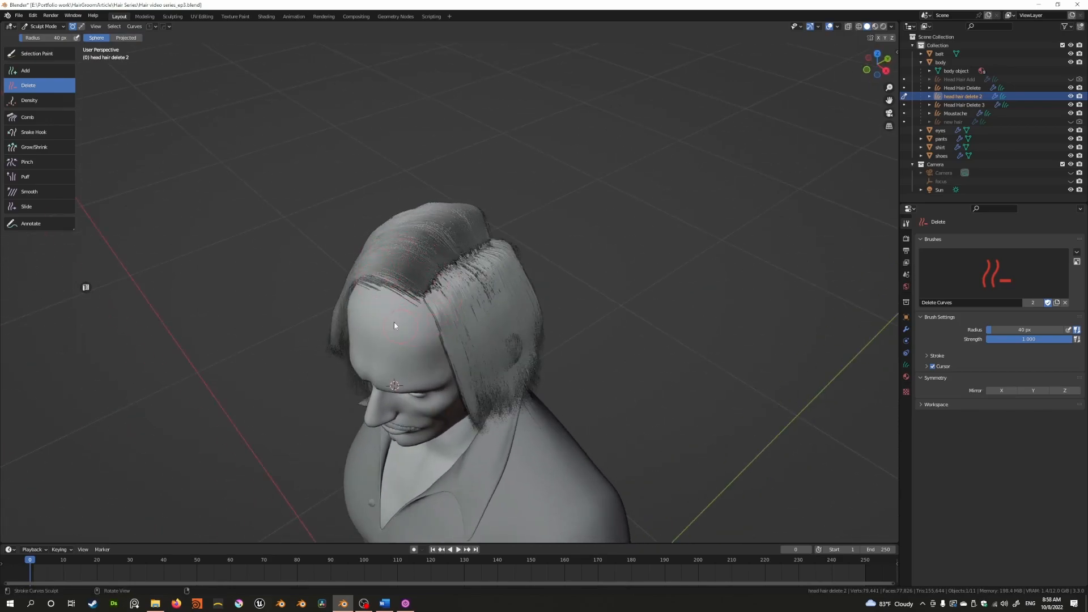
middle_click_drag(395, 288, 344, 99)
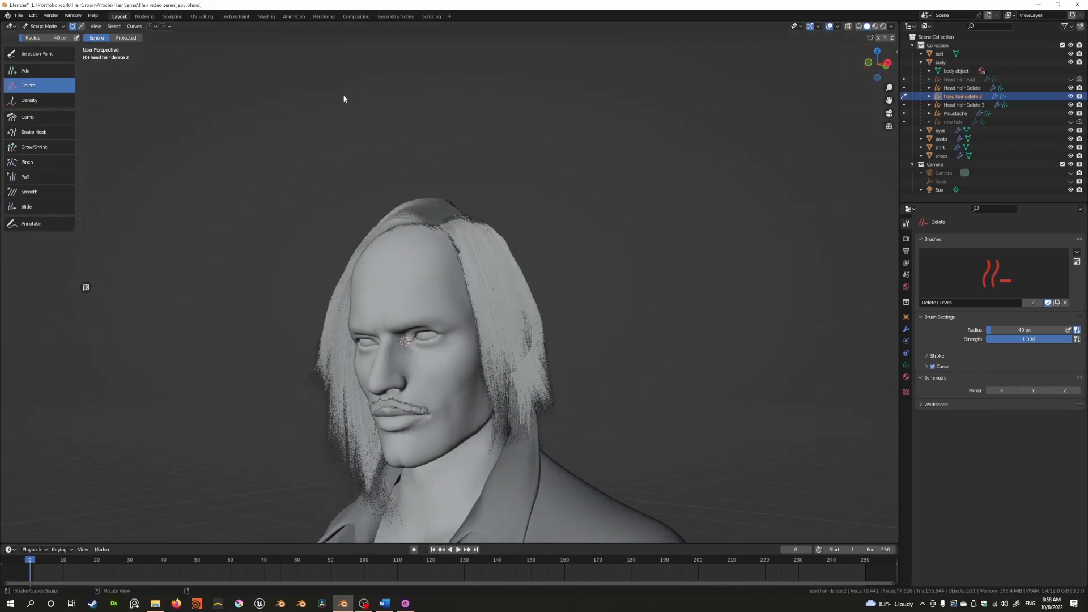
Set the Delete brush's falloff shape to Projected and delete the hair over the crown
left_click(125, 38)
mouse_move(378, 187)
middle_mouse_down()
mouse_move(433, 189)
mouse_move(436, 254)
mouse_move(428, 224)
mouse_move(482, 235)
mouse_move(462, 250)
mouse_move(426, 210)
middle_mouse_up()
middle_click_drag(494, 240, 422, 262)
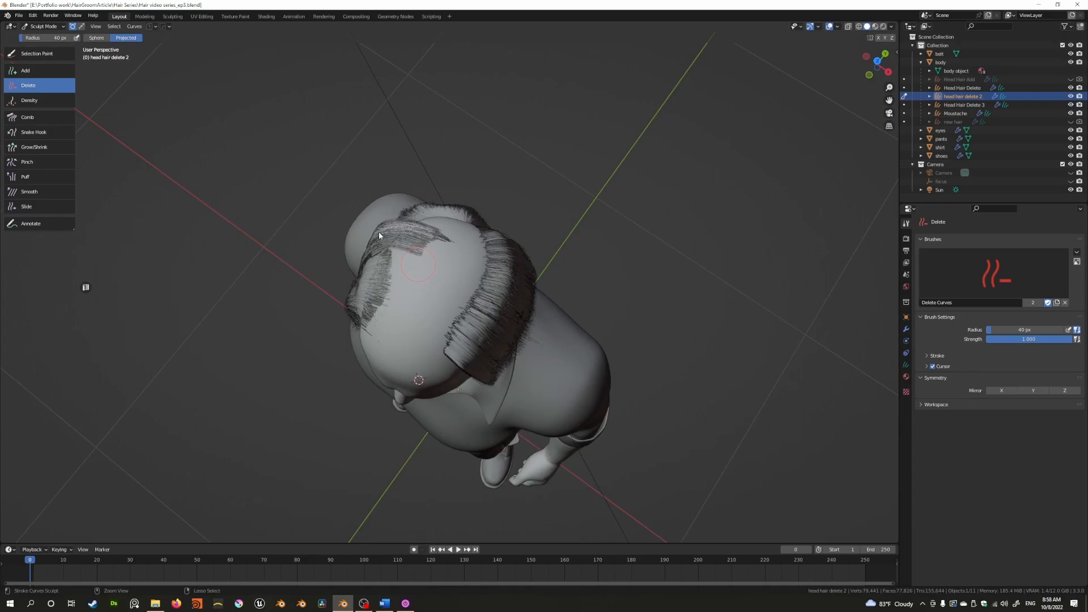
Set the falloff shape to Sphere and delete the remaining hair clump on top of the head
left_click(96, 38)
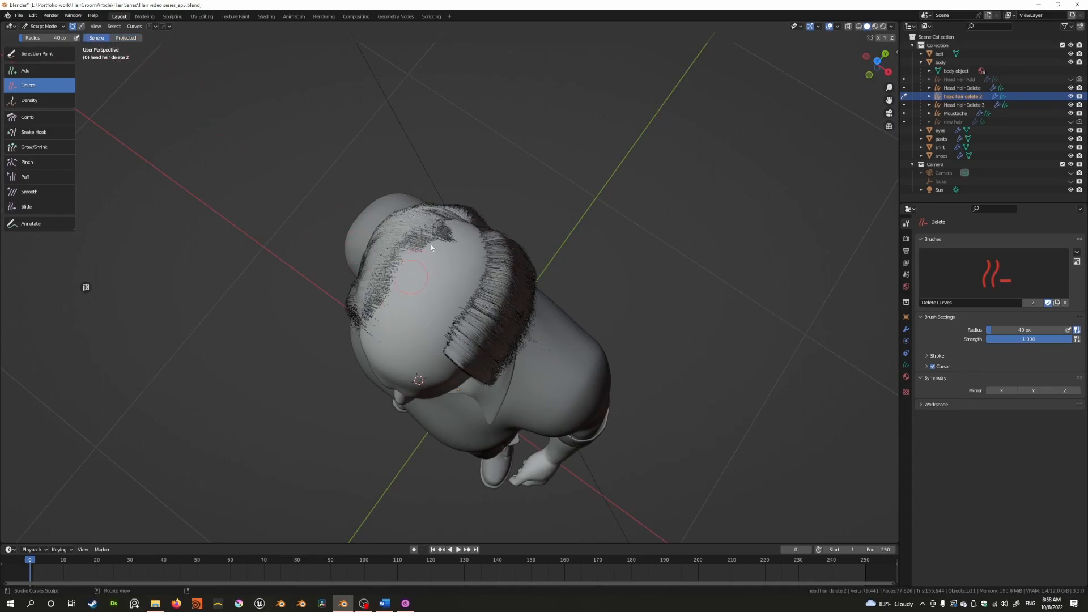
mouse_move(434, 244)
middle_mouse_down()
mouse_move(422, 302)
mouse_move(442, 277)
middle_mouse_up()
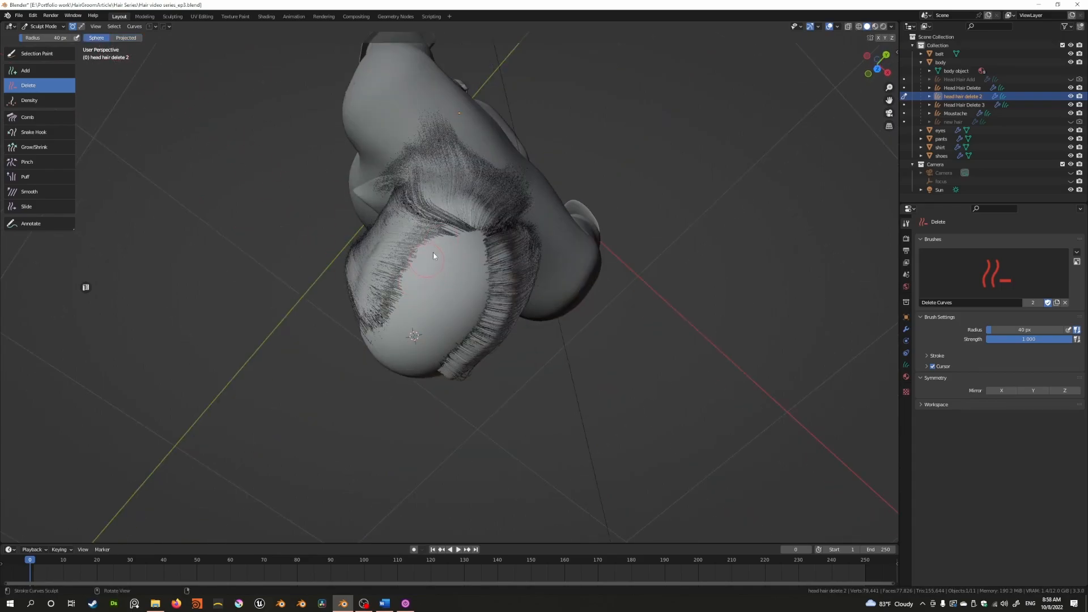
middle_click_drag(454, 238, 410, 117)
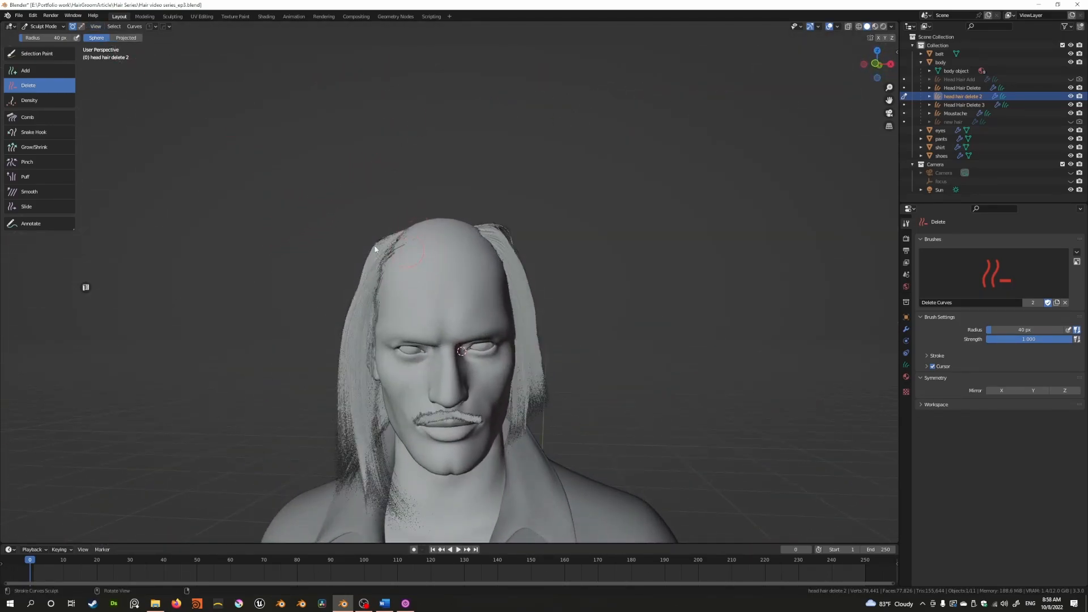
Switch to the Density brush and review its stroke and falloff settings
left_click(30, 71)
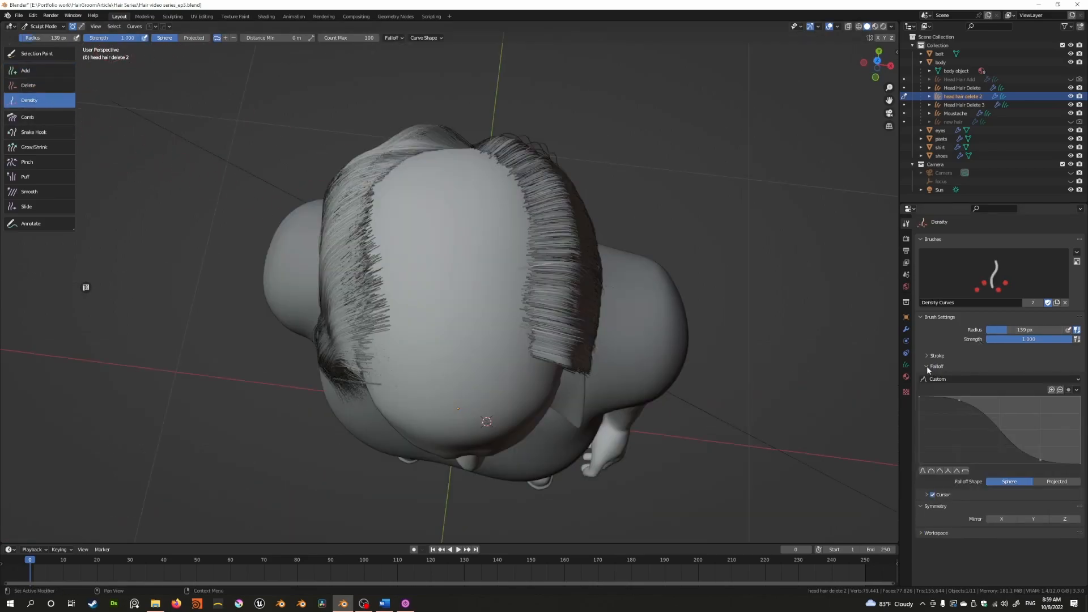
left_click(927, 367)
left_click(928, 358)
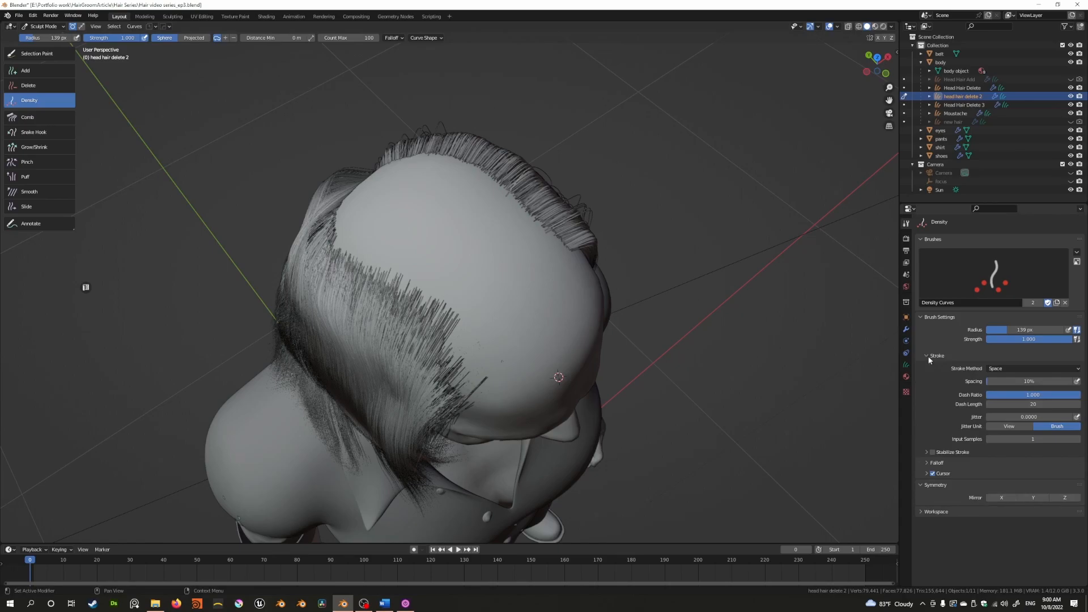
left_click(928, 358)
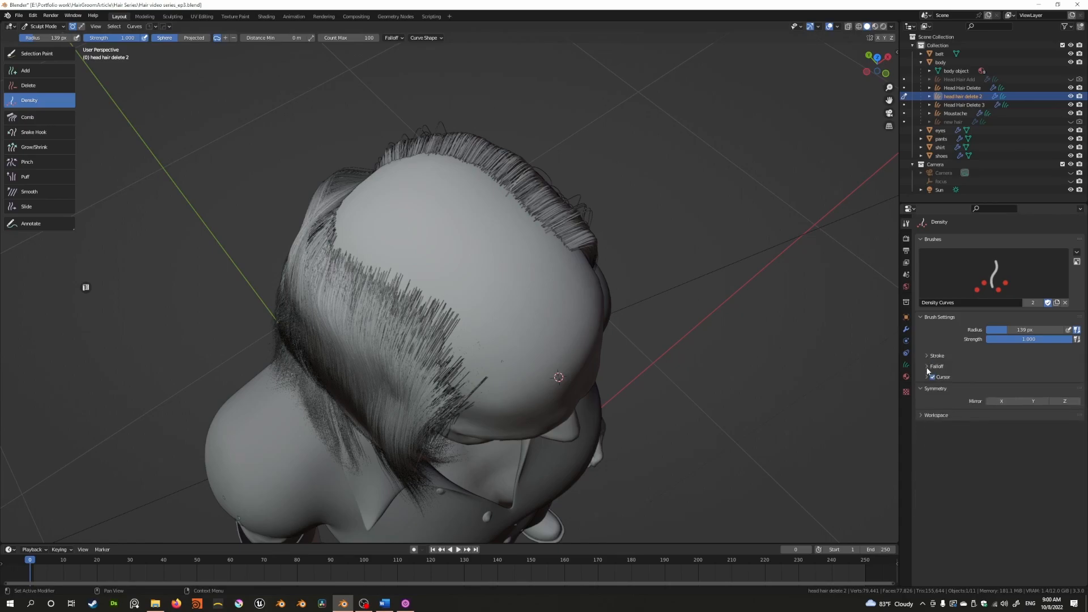
left_click(926, 368)
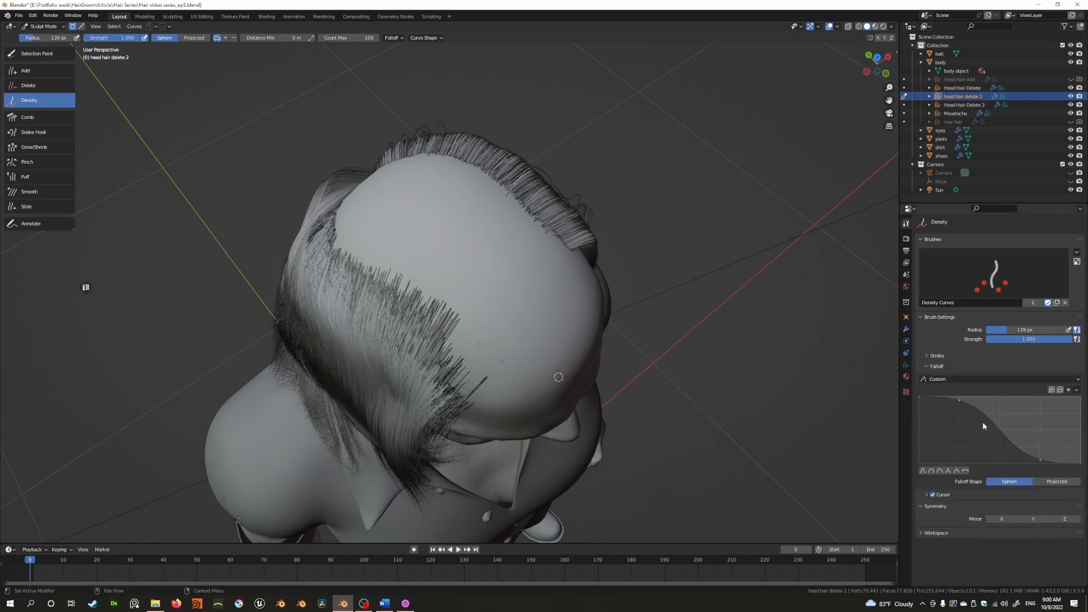
left_click(928, 366)
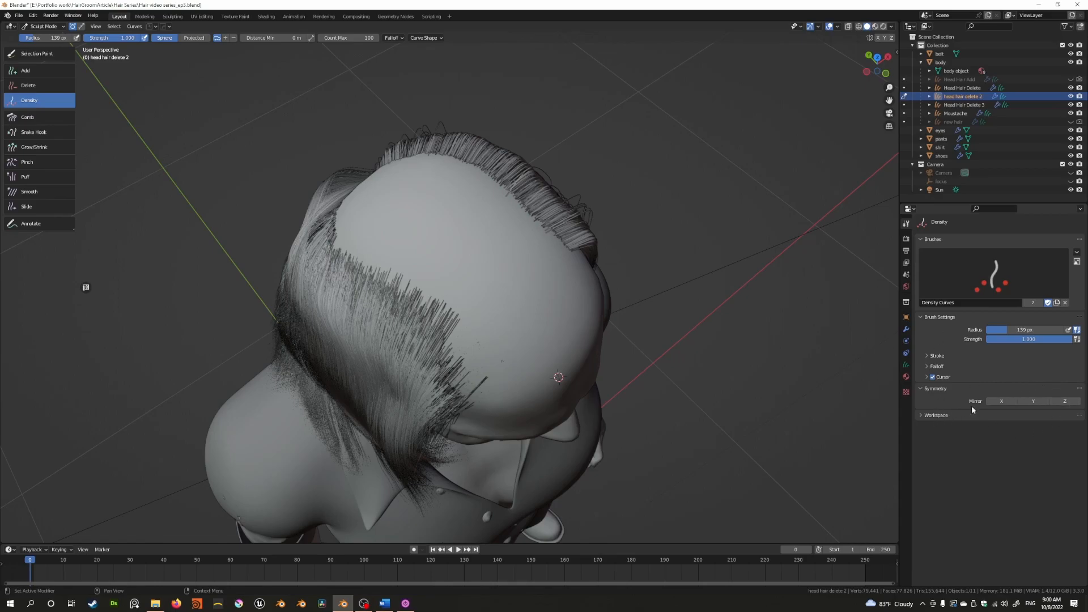
left_click(927, 357)
left_click(927, 356)
Examine the Density brush's falloff curve and its Curve Shape interpolation options for length, shape and point count
middle_click_drag(362, 162, 174, 56)
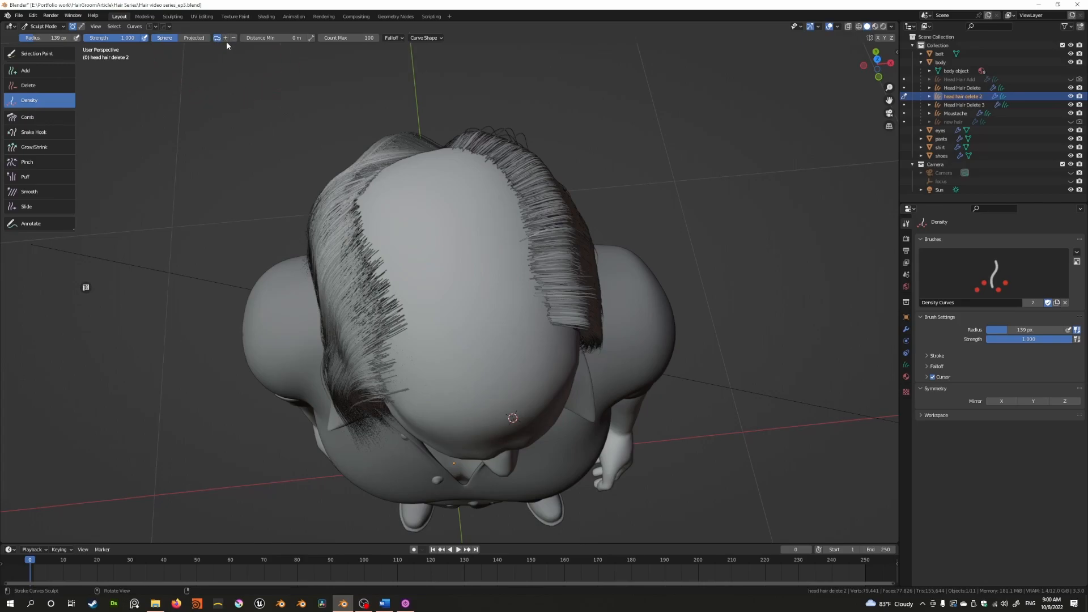
left_click(394, 37)
left_click(430, 37)
left_click(430, 37)
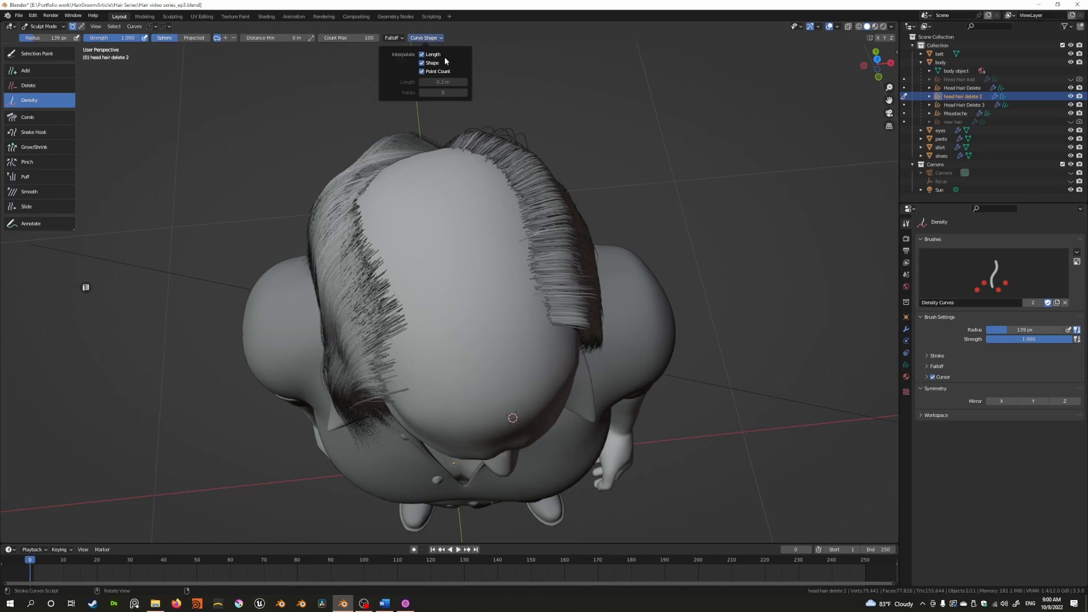
middle_click_drag(444, 57, 487, 223)
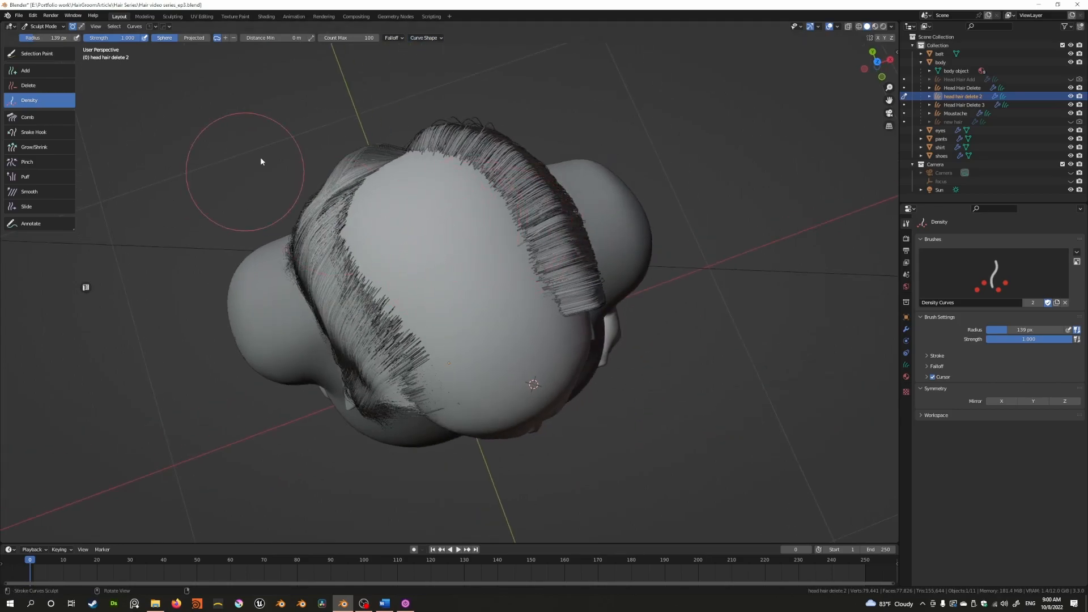
Brush the hairline on the character's right side with the Density brush at full strength in Auto mode
mouse_move(260, 163)
middle_mouse_down()
mouse_move(492, 223)
mouse_move(481, 230)
mouse_move(490, 182)
mouse_move(529, 170)
mouse_move(456, 224)
middle_mouse_up()
mouse_move(475, 318)
middle_mouse_down()
mouse_move(404, 199)
mouse_move(471, 297)
middle_mouse_up()
mouse_move(465, 294)
left_mouse_down()
mouse_move(438, 275)
mouse_move(443, 259)
left_mouse_up()
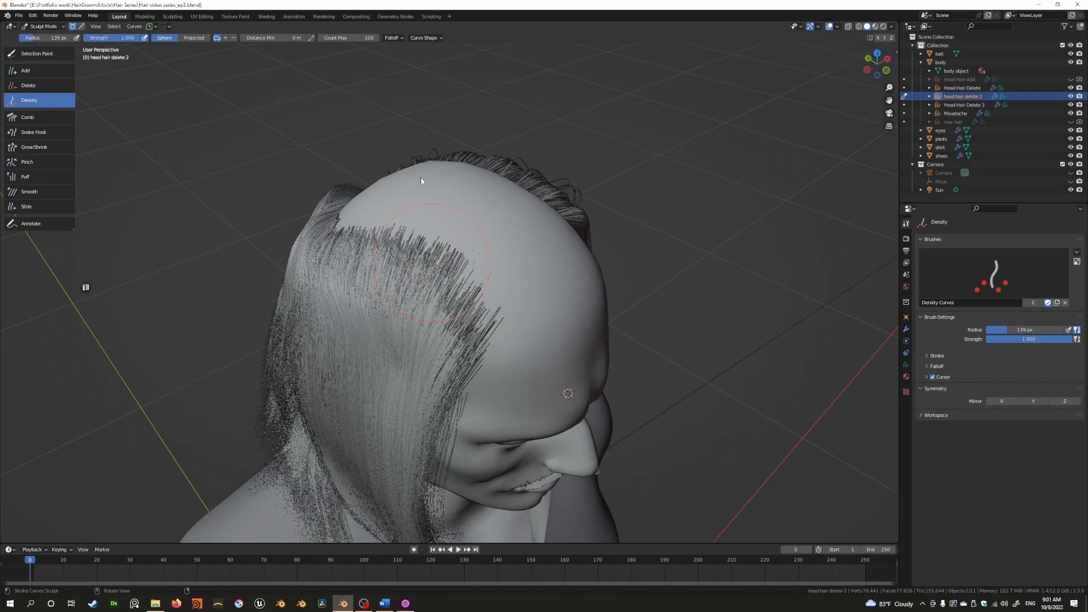
mouse_move(430, 241)
middle_mouse_down()
mouse_move(502, 237)
mouse_move(471, 257)
mouse_move(431, 249)
middle_mouse_up()
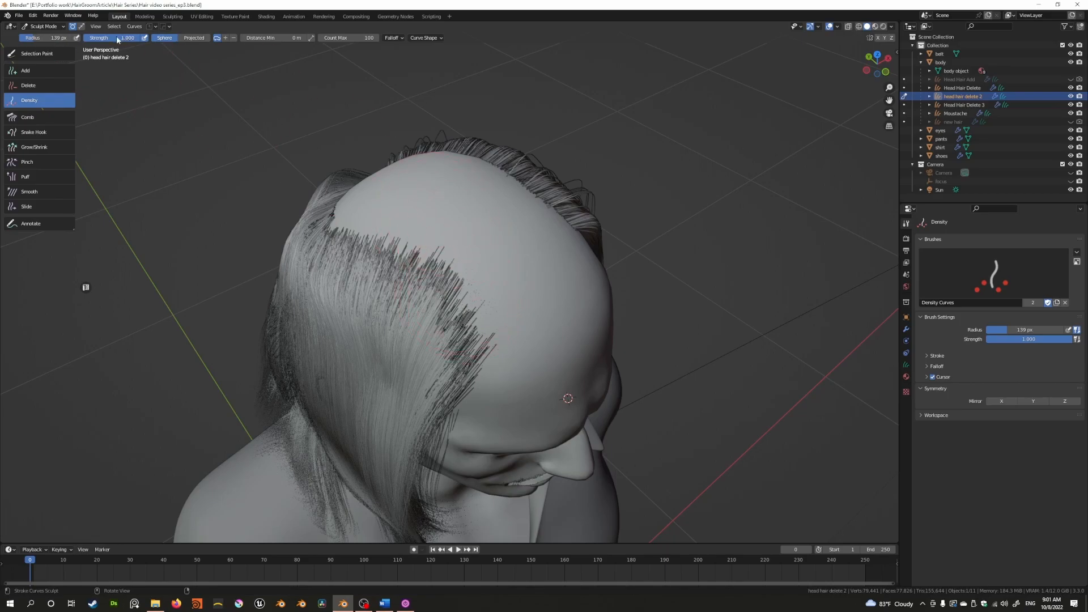
Brush the hairline with the Density strength at 0.200, and brush it again with the strength back at 1.000
mouse_move(116, 38)
left_mouse_down()
mouse_move(68, 44)
mouse_move(85, 41)
left_mouse_up()
mouse_move(488, 301)
left_mouse_down()
mouse_move(496, 321)
mouse_move(488, 311)
left_mouse_up()
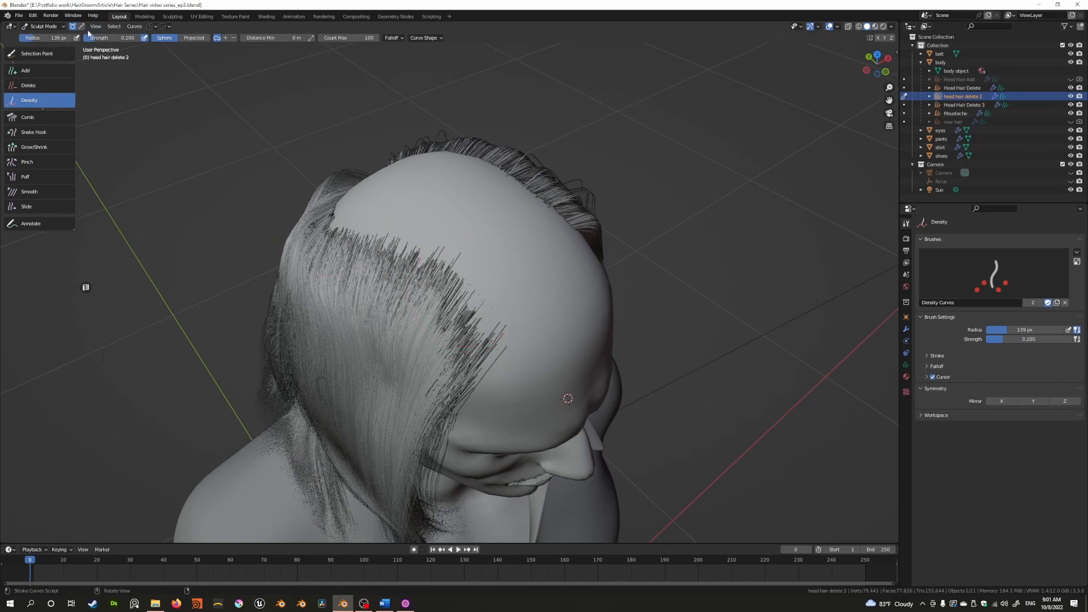
left_click_drag(97, 37, 142, 38)
left_click_drag(479, 320, 475, 300)
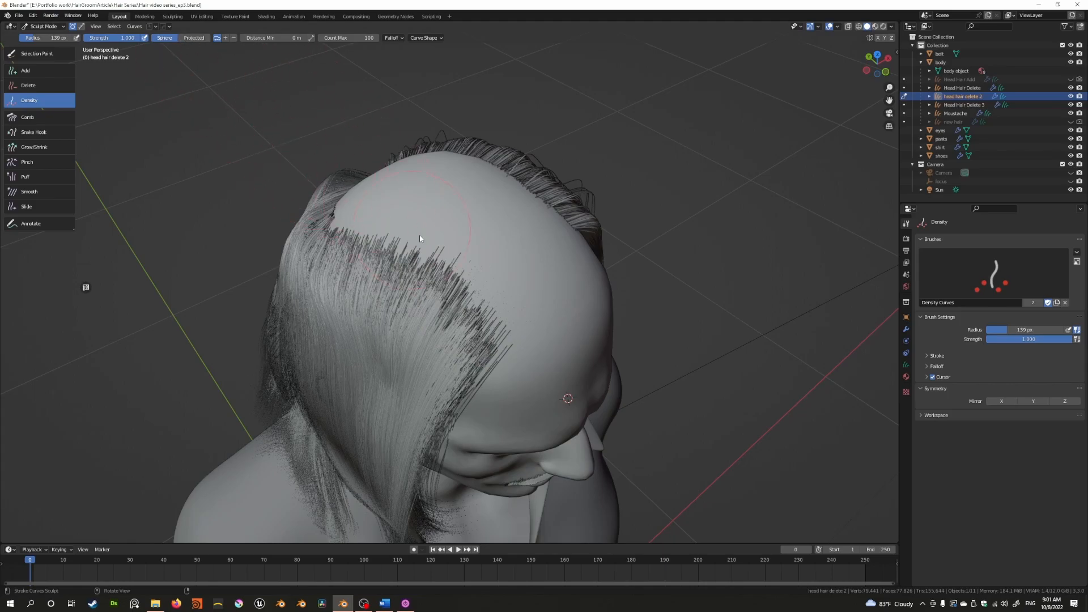
Set the density mode to Remove and thin out the hair along the hairline on the character's right side
middle_click_drag(419, 235, 480, 263)
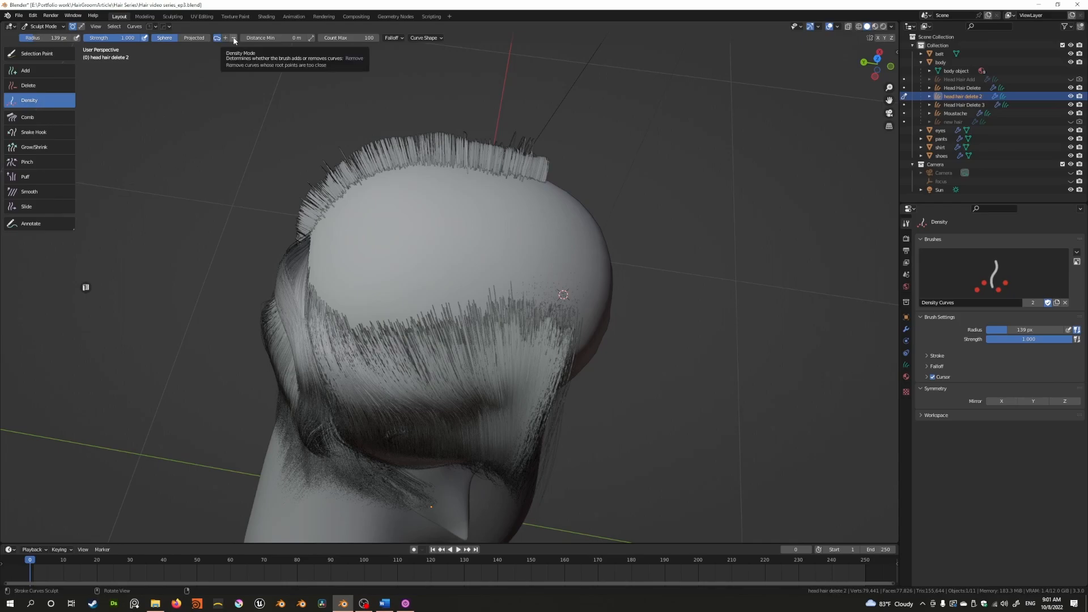
middle_click_drag(405, 205, 340, 176)
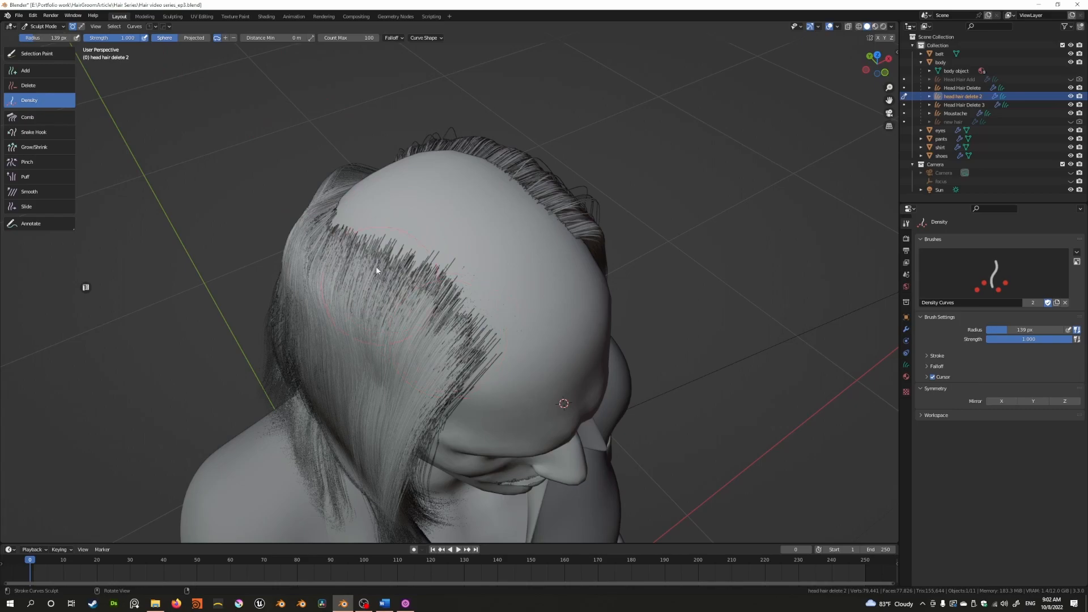
middle_click_drag(472, 336, 434, 352)
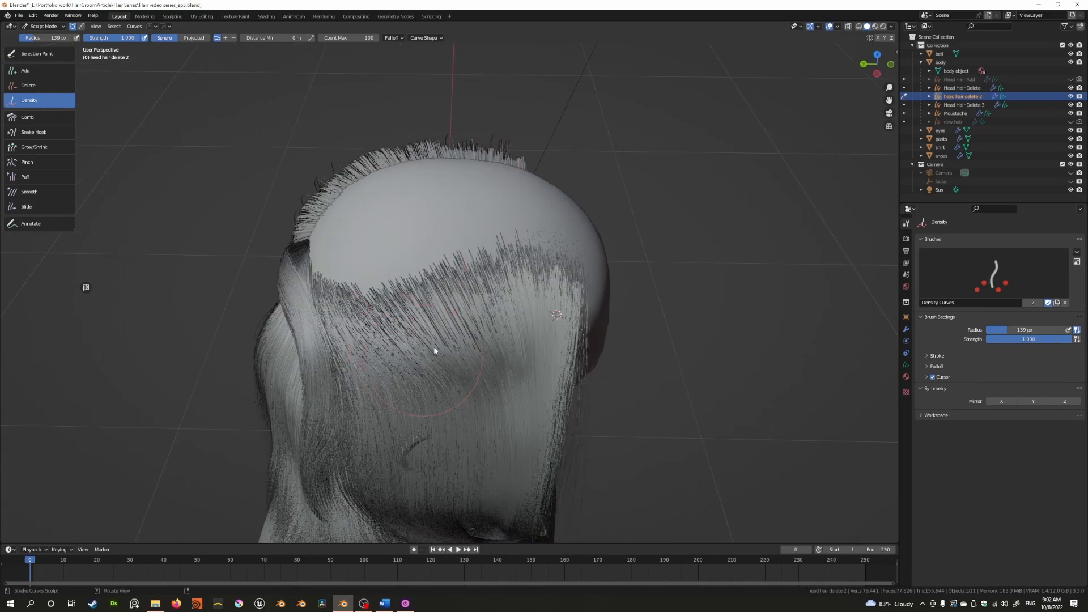
middle_click_drag(443, 232, 328, 129)
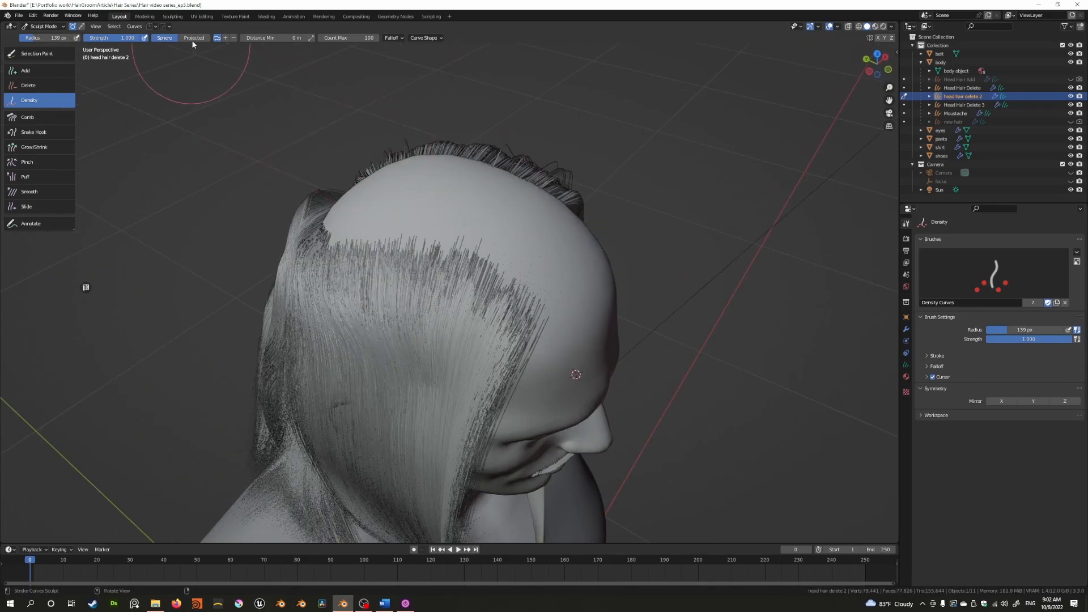
left_click(233, 38)
middle_click_drag(454, 215, 474, 286)
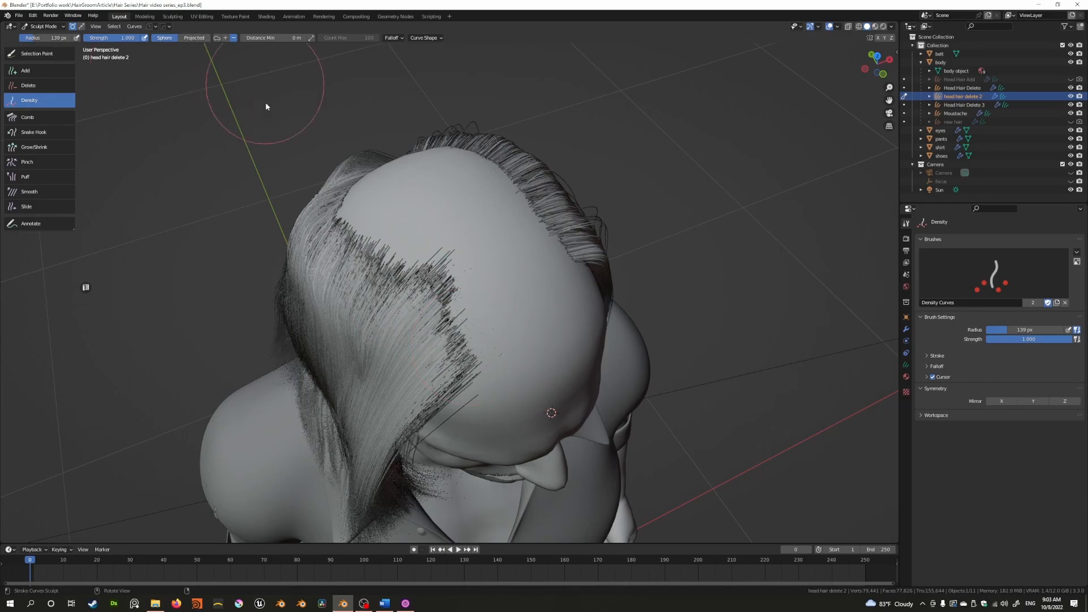
Add hairs along the notched hairline in Add density mode, and brush the same area in Remove mode
left_click(225, 38)
left_click(231, 38)
left_click(226, 38)
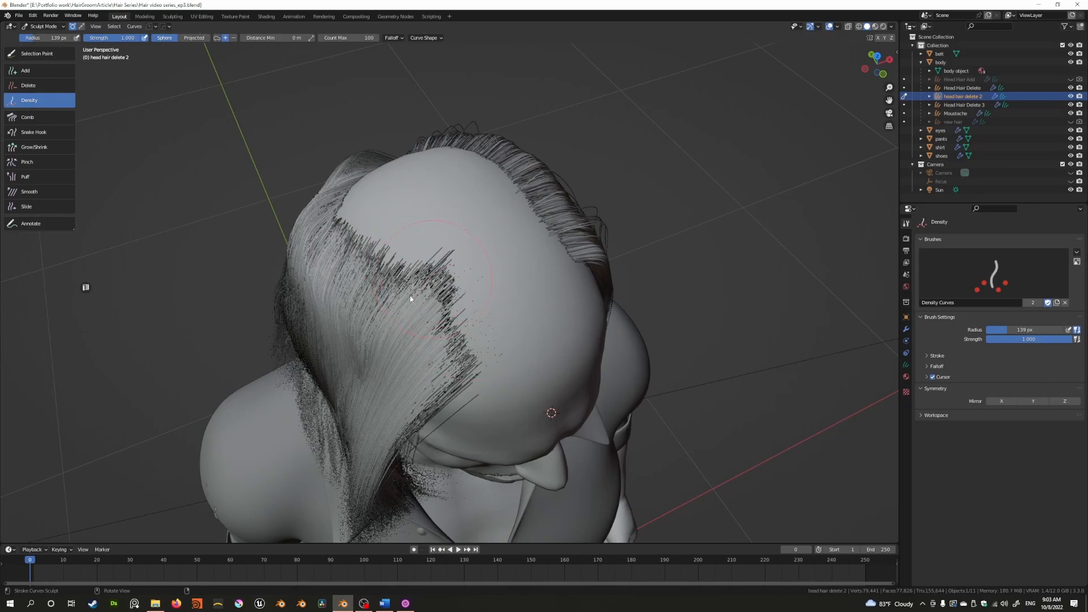
left_click(233, 38)
left_click_drag(446, 256, 434, 304)
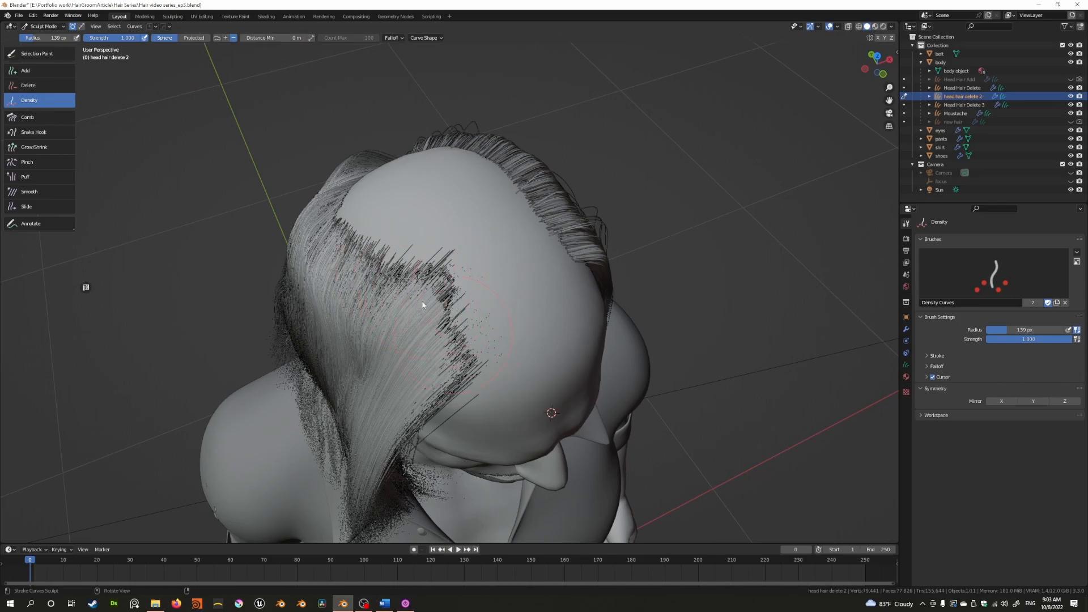
left_click_drag(381, 245, 432, 323)
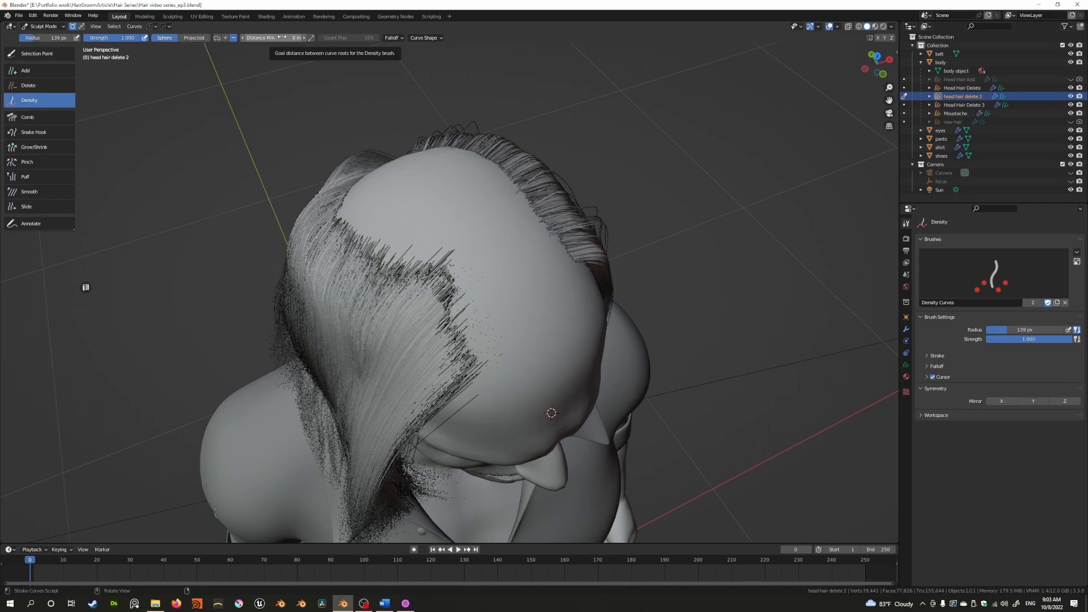
Set the Density brush's Distance Min to 0.02 m and thin the hair along the hairline in Remove mode
scroll(474, 341, "up", 10)
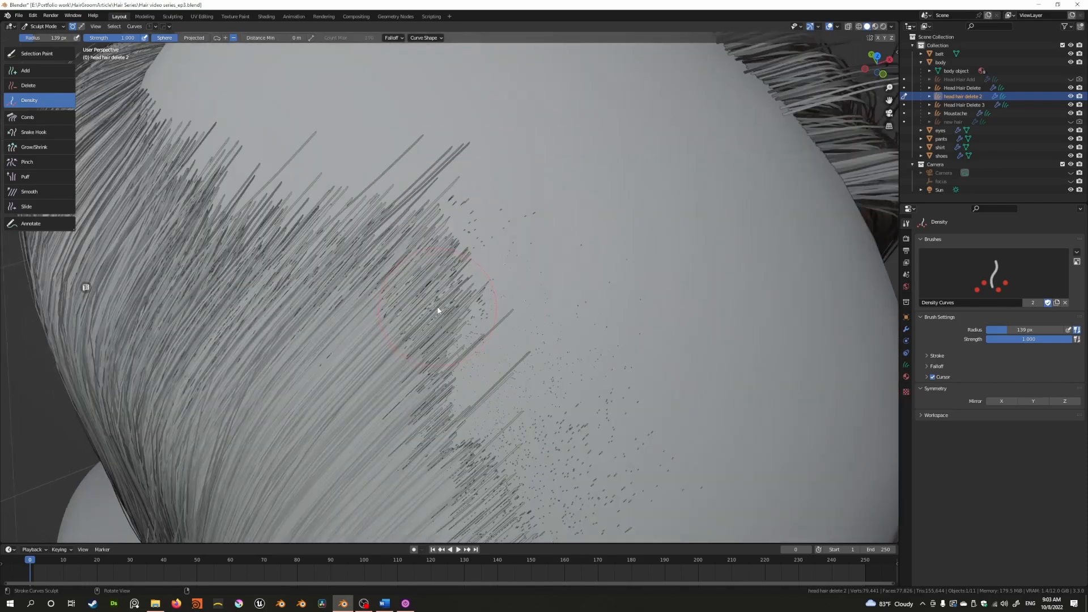
scroll(488, 282, "down", 8)
scroll(436, 207, "up", 6)
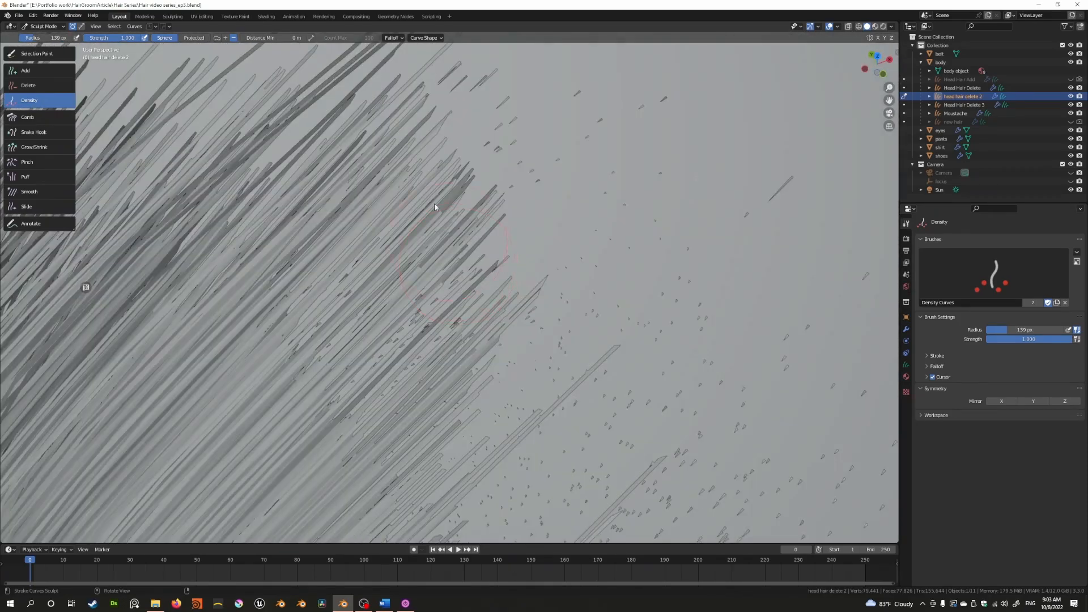
scroll(439, 301, "up", 4)
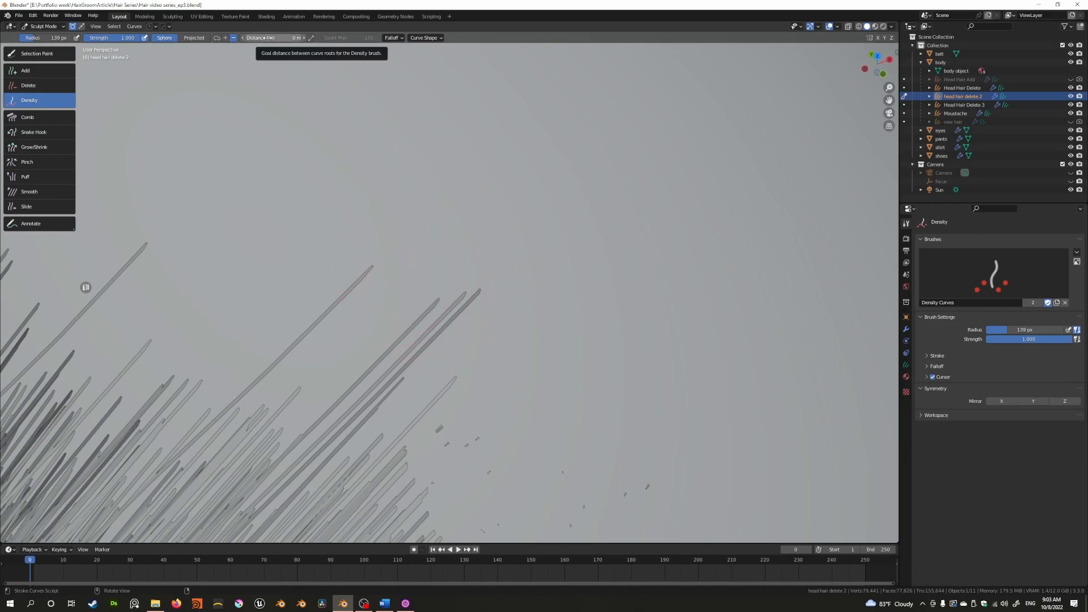
left_click_drag(282, 38, 318, 39)
left_click(303, 39)
left_click(303, 39)
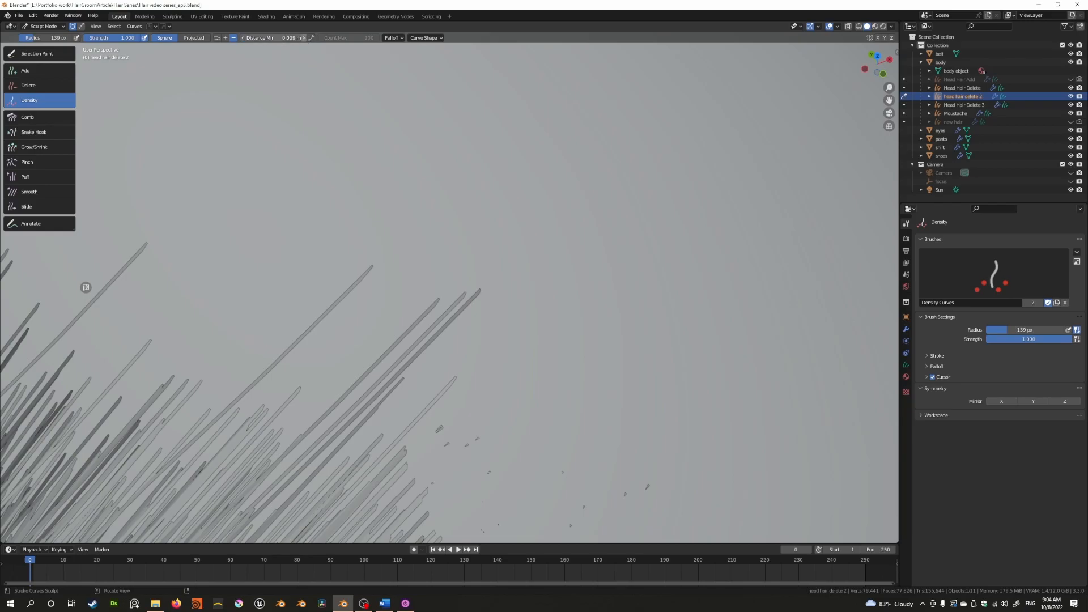
left_click(303, 39)
left_click(303, 39)
left_click(303, 39)
left_click(303, 39)
left_click(304, 39)
left_click(303, 39)
left_click(303, 39)
left_click(303, 39)
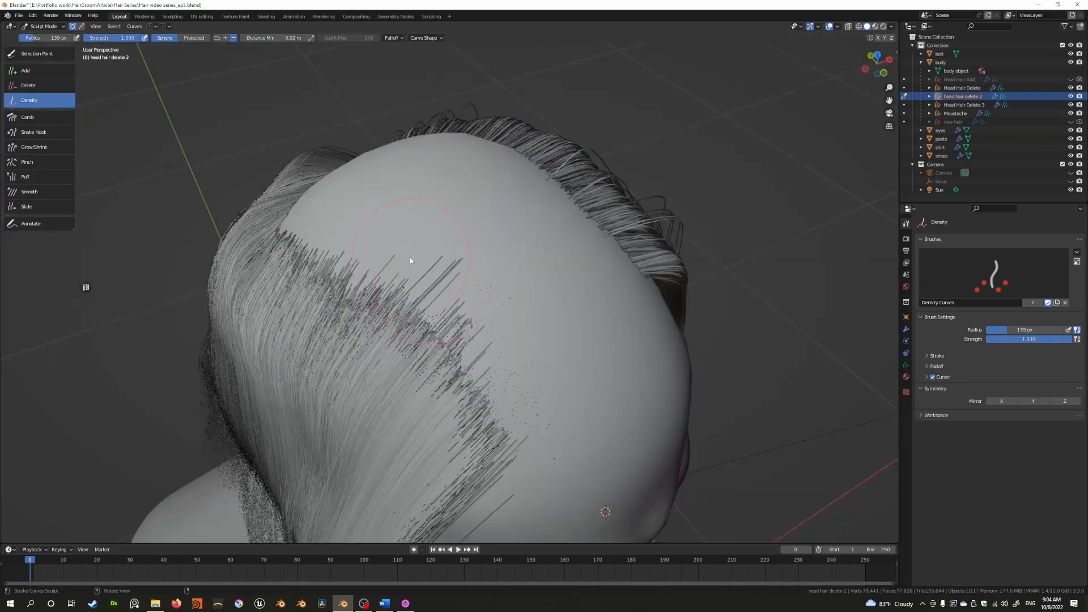
mouse_move(409, 260)
left_mouse_down()
mouse_move(459, 340)
mouse_move(530, 354)
left_mouse_up()
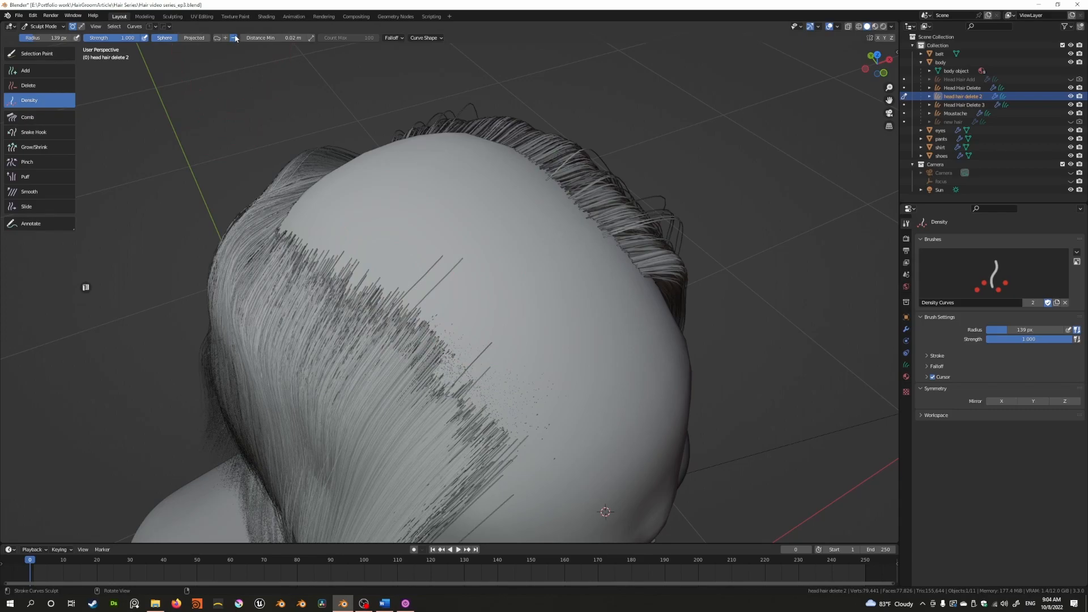
left_click_drag(501, 357, 421, 281)
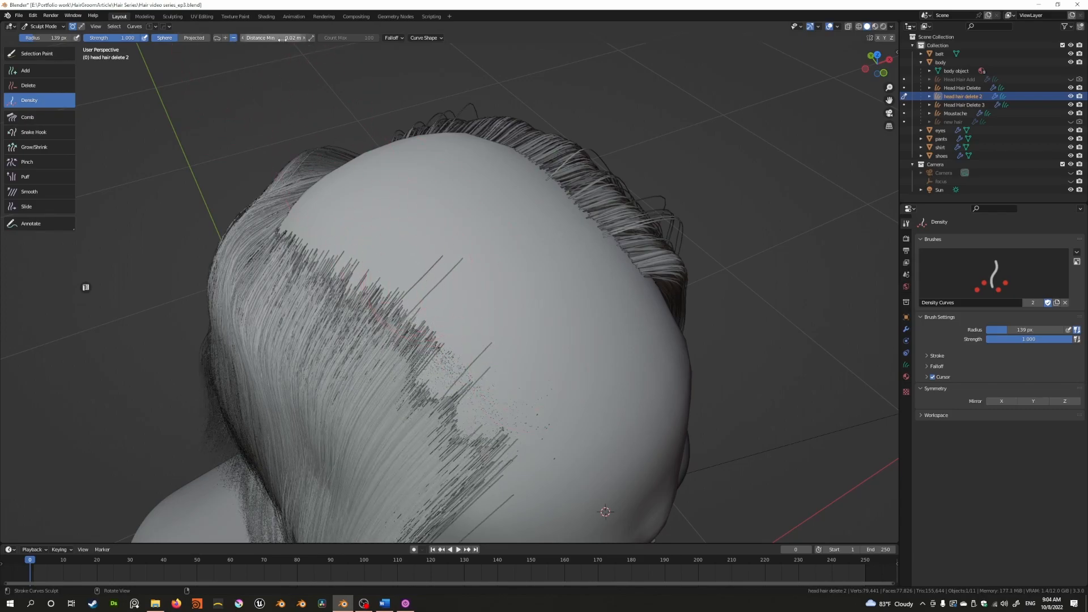
Set Distance Min to 0.001 m and brush over the hair beside the hairline with the Density brush
left_click(244, 39)
left_click(244, 39)
left_click_drag(243, 38, 240, 39)
mouse_move(422, 422)
left_mouse_down()
mouse_move(411, 376)
mouse_move(334, 308)
mouse_move(402, 394)
mouse_move(350, 331)
mouse_move(277, 120)
left_mouse_up()
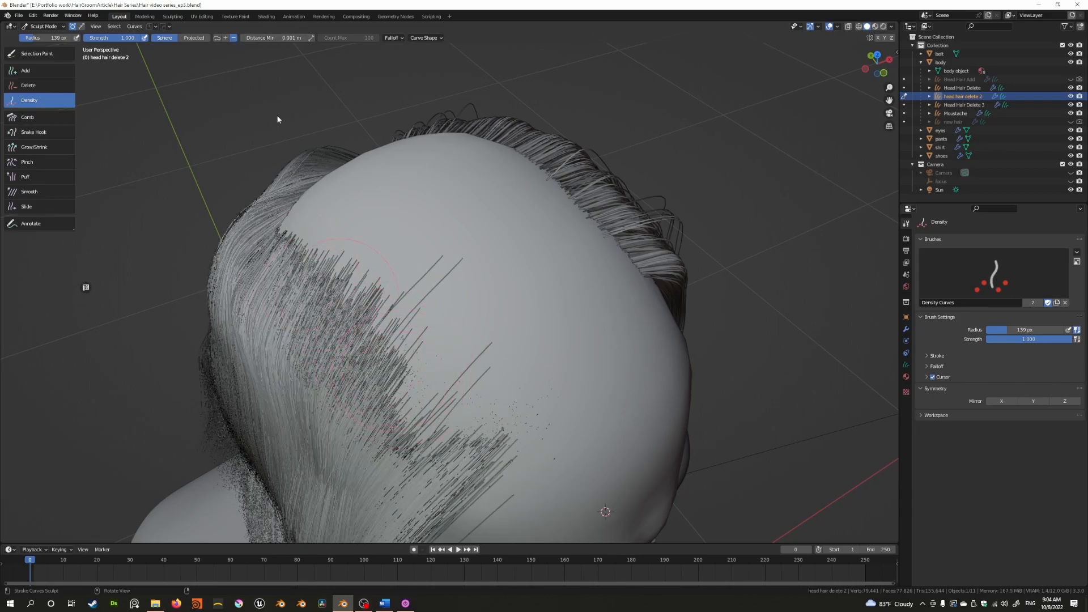
mouse_move(334, 317)
left_mouse_down()
mouse_move(401, 383)
mouse_move(368, 342)
left_mouse_up()
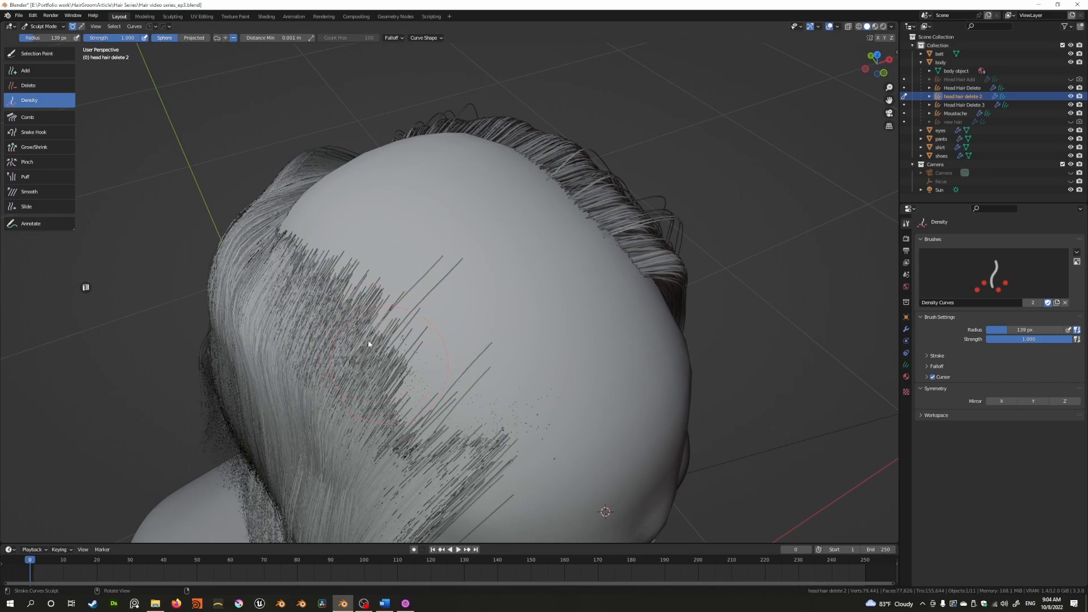
Switch the density mode to Add and fill in hair along the thinned hairline
mouse_move(368, 343)
middle_mouse_down()
mouse_move(458, 263)
mouse_move(465, 283)
middle_mouse_up()
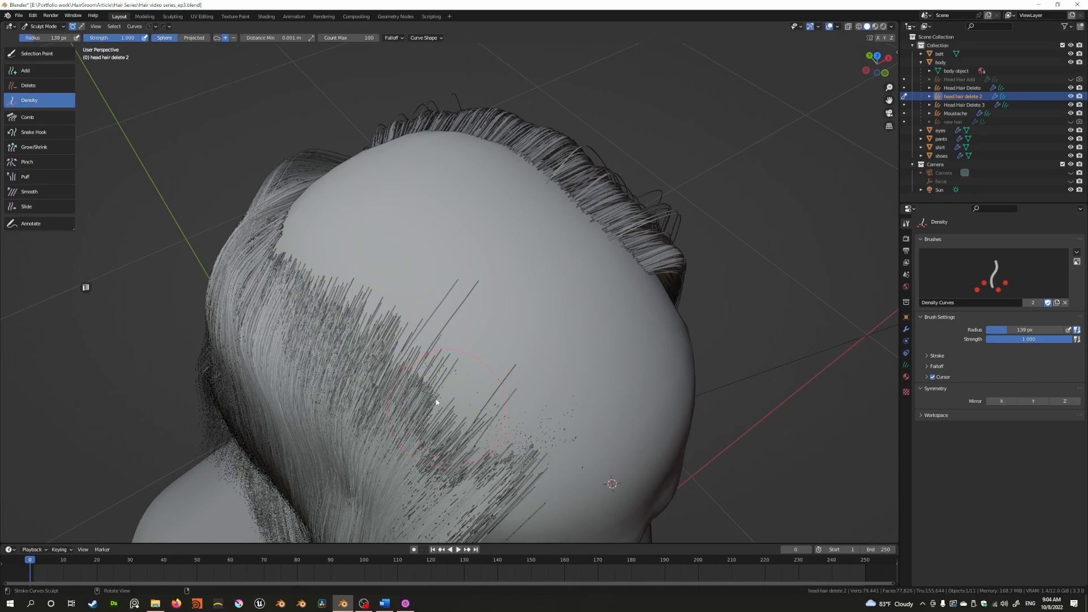
left_click(456, 403)
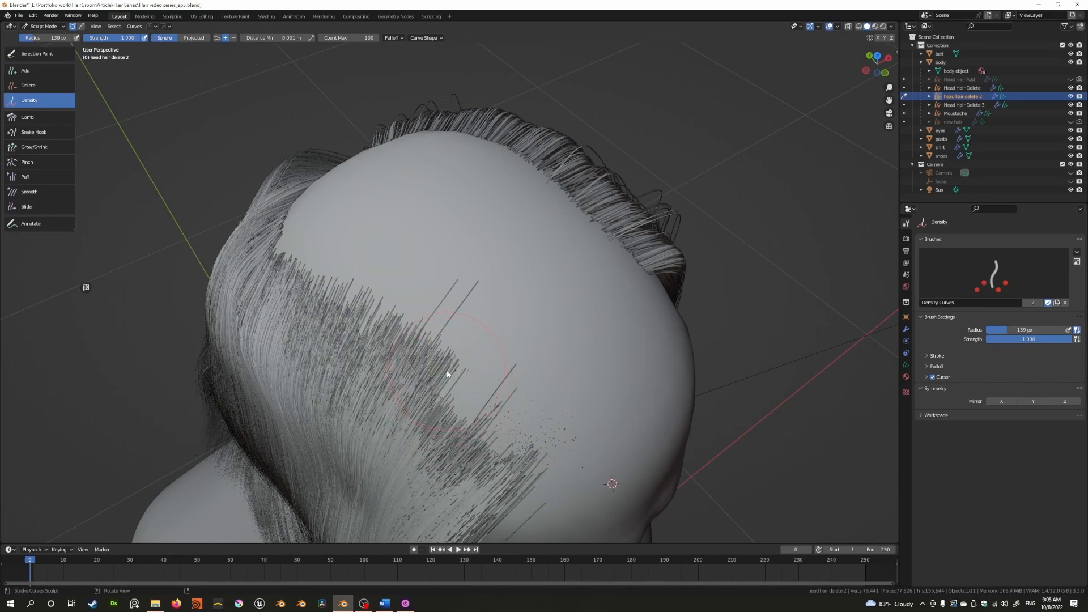
left_click_drag(540, 430, 463, 370)
mouse_move(533, 422)
left_mouse_down()
mouse_move(477, 365)
mouse_move(486, 379)
mouse_move(460, 328)
mouse_move(487, 385)
mouse_move(529, 411)
mouse_move(485, 376)
mouse_move(535, 413)
mouse_move(471, 374)
mouse_move(510, 393)
left_mouse_up()
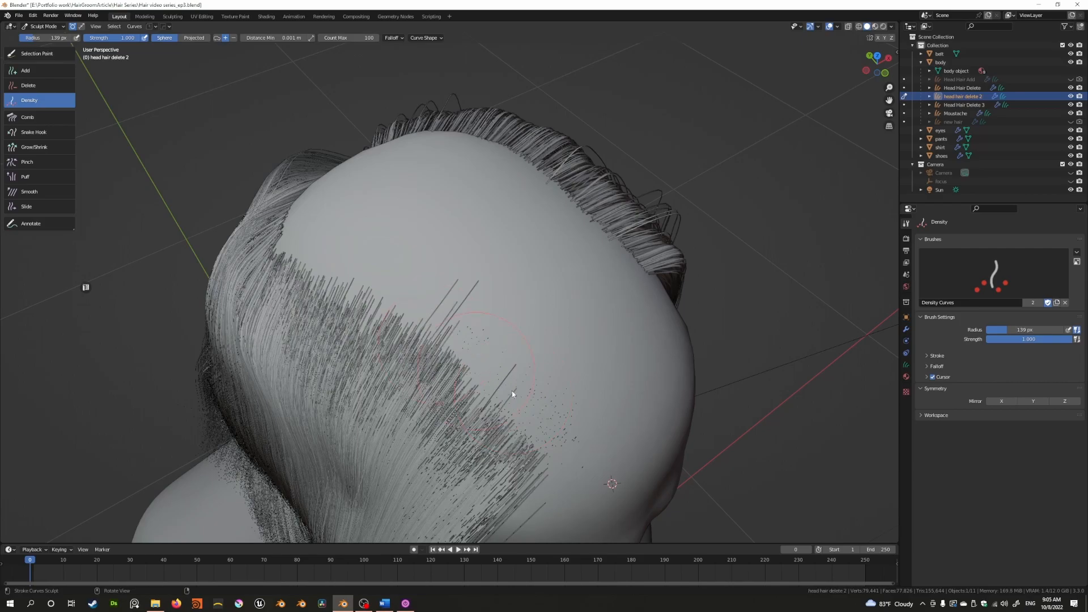
Add hair along the hairline with the Density brush's Count Max at 1256, and return Count Max to 100
middle_click_drag(511, 390, 510, 363)
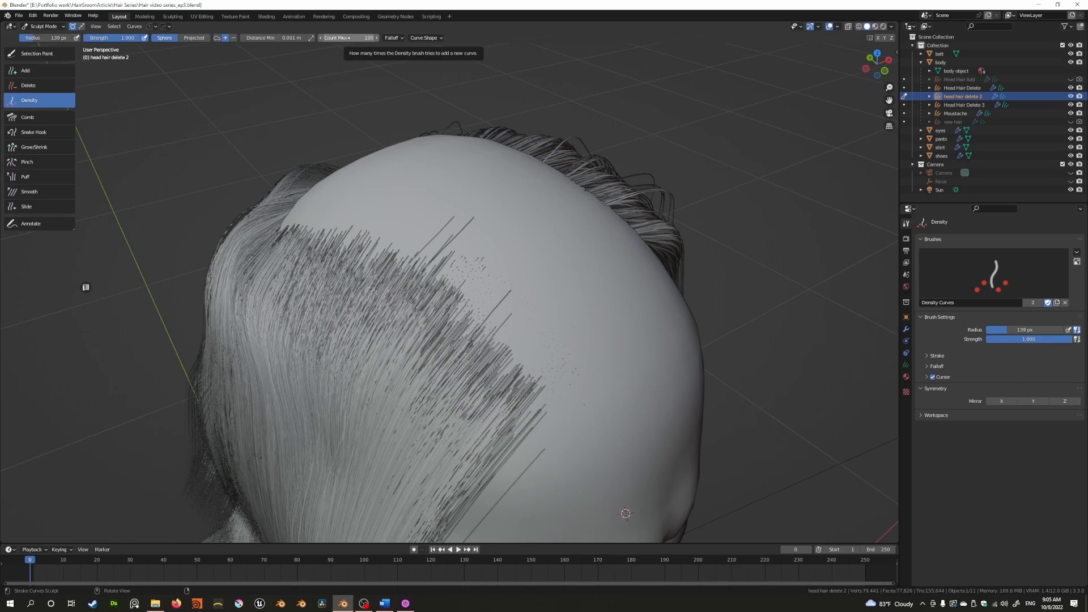
left_click_drag(342, 38, 374, 38)
mouse_move(484, 302)
left_mouse_down()
mouse_move(433, 279)
mouse_move(490, 317)
mouse_move(412, 285)
left_mouse_up()
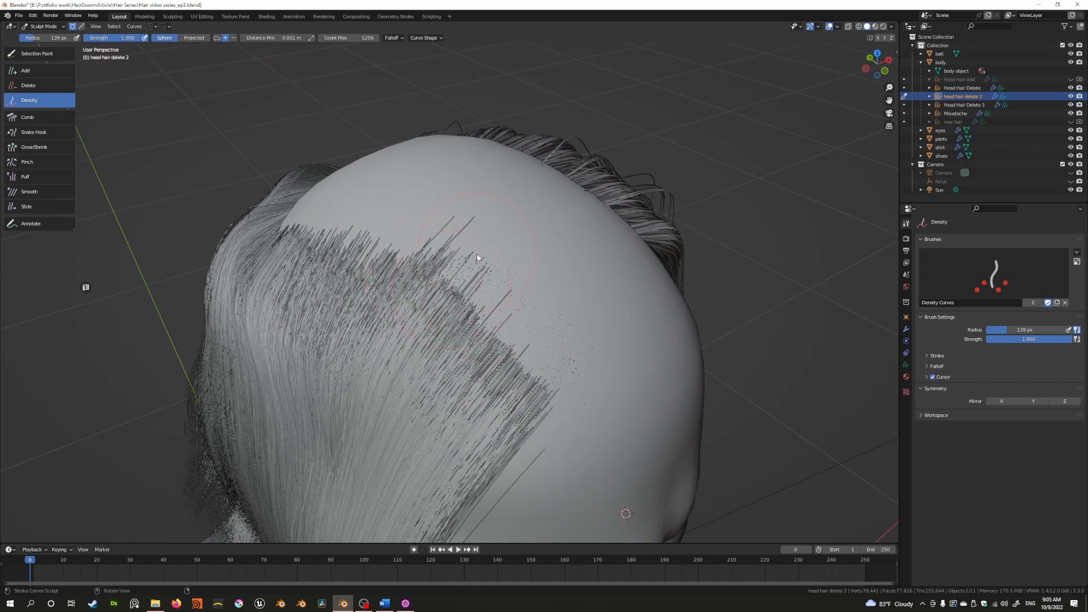
key("ctrl+z")
middle_click_drag(399, 202, 419, 252)
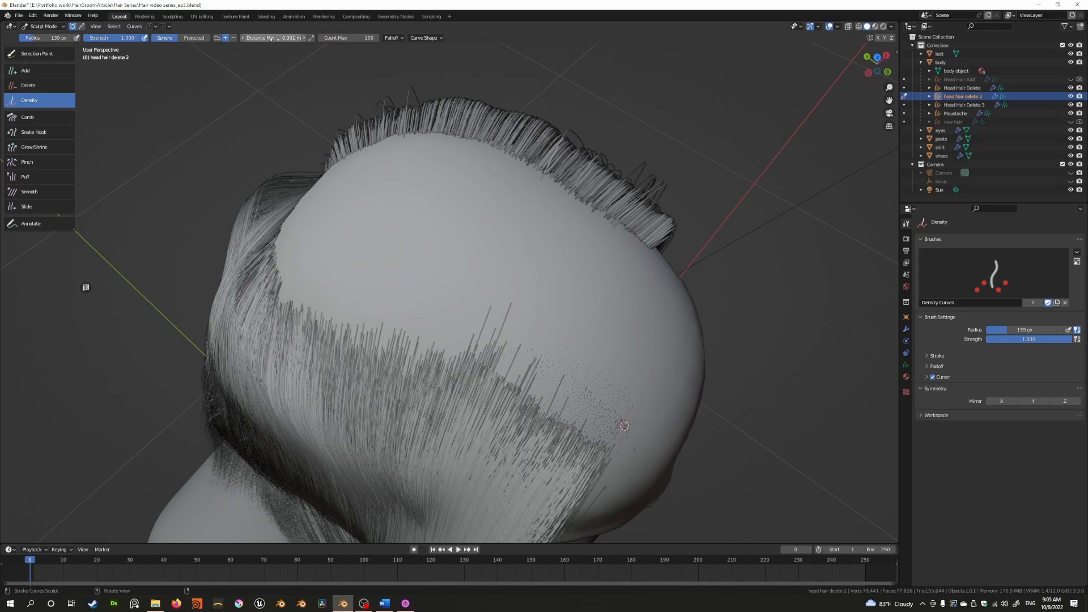
Set the Density brush's Distance Min to 0.0015 m and brush hair across the bald area of the crown
left_click(310, 39)
left_click(477, 280)
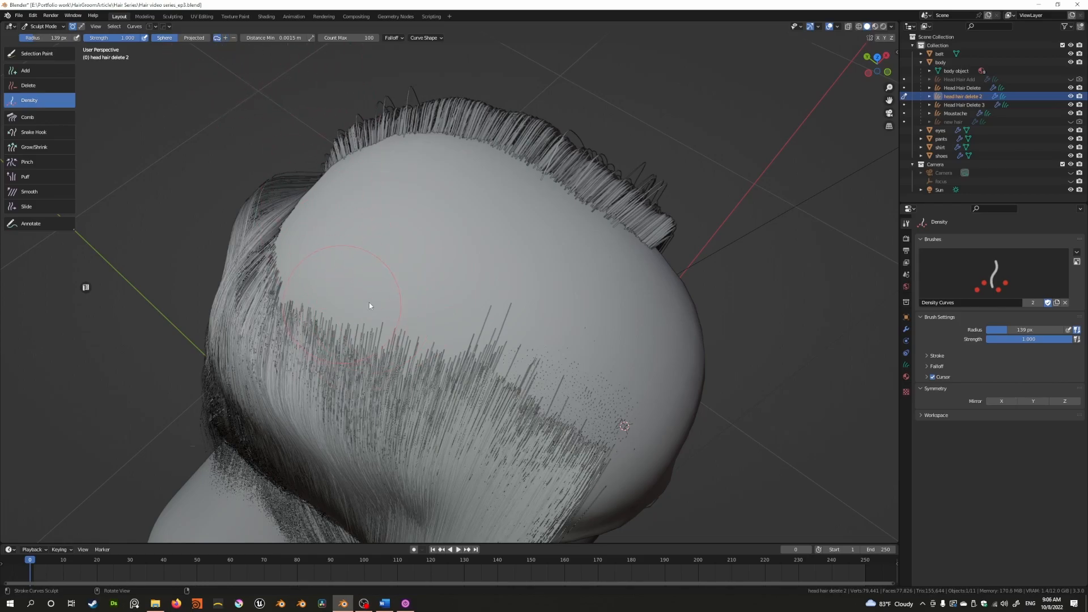
mouse_move(369, 303)
left_mouse_down()
mouse_move(489, 332)
mouse_move(369, 301)
left_mouse_up()
mouse_move(369, 300)
middle_mouse_down()
mouse_move(402, 261)
mouse_move(377, 271)
middle_mouse_up()
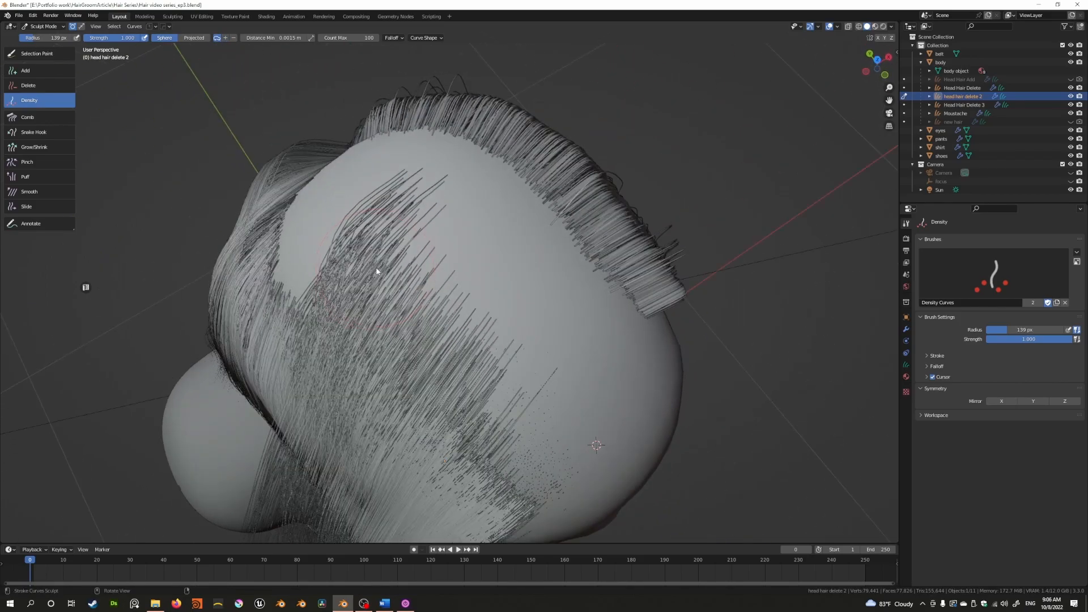
left_click_drag(478, 297, 497, 362)
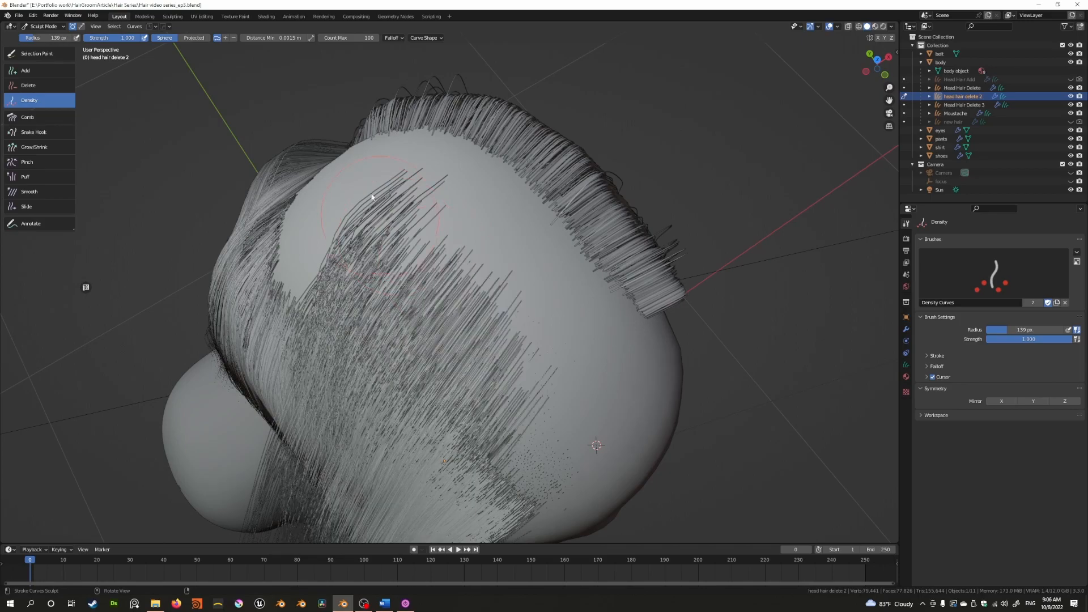
Set Distance Min to 0.00086 m with the density mode on Auto, and inspect the hair around the crown
left_click_drag(275, 38, 213, 39)
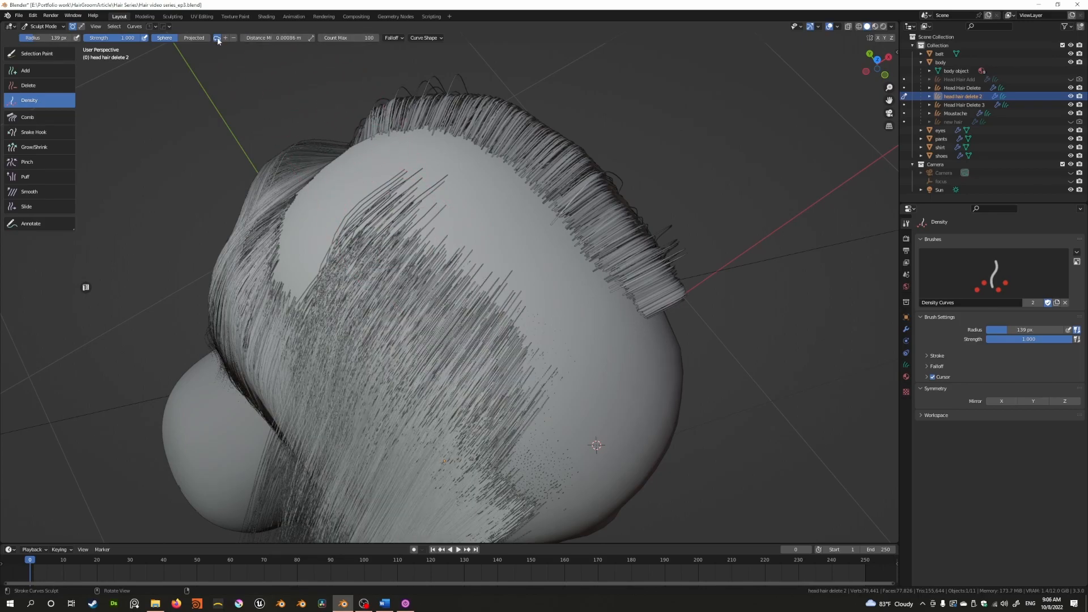
left_click(216, 38)
middle_click_drag(252, 93, 257, 44)
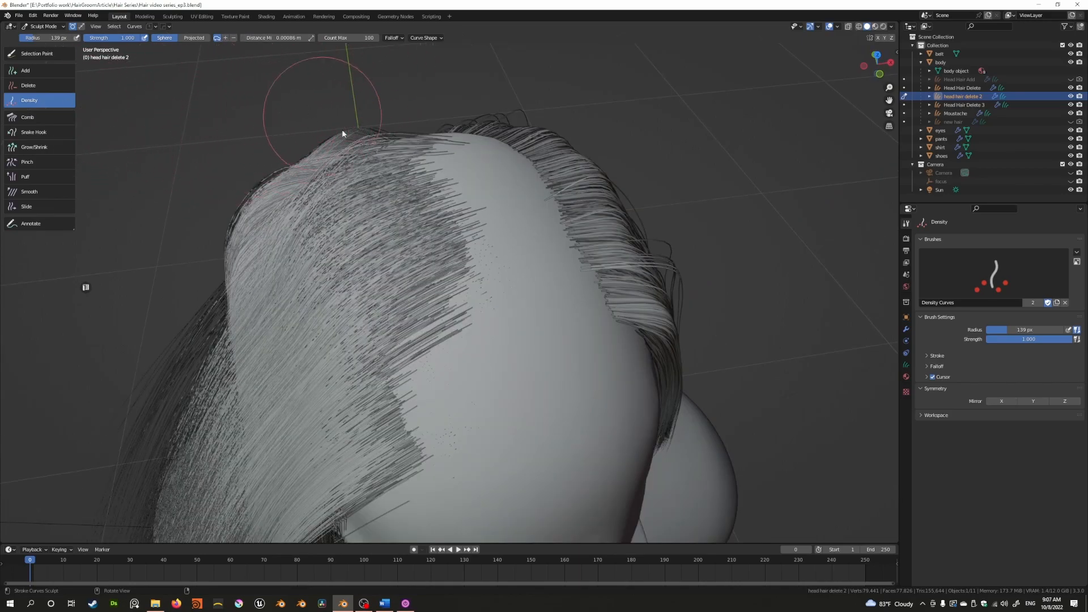
middle_click_drag(341, 133, 444, 206)
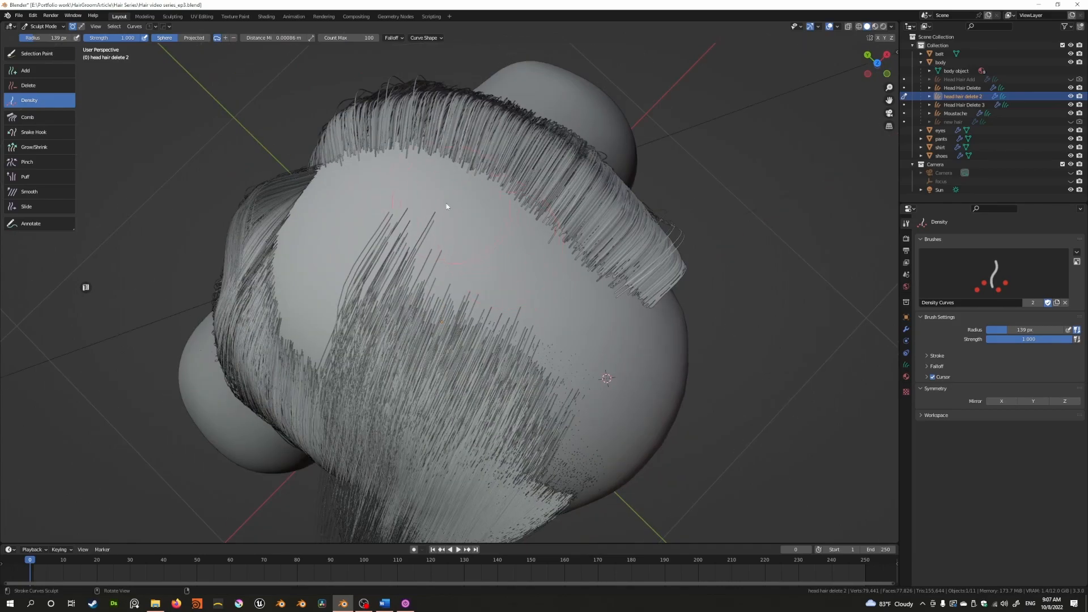
Examine the Density brush's falloff curve and its Curve Shape interpolation options
left_click(389, 38)
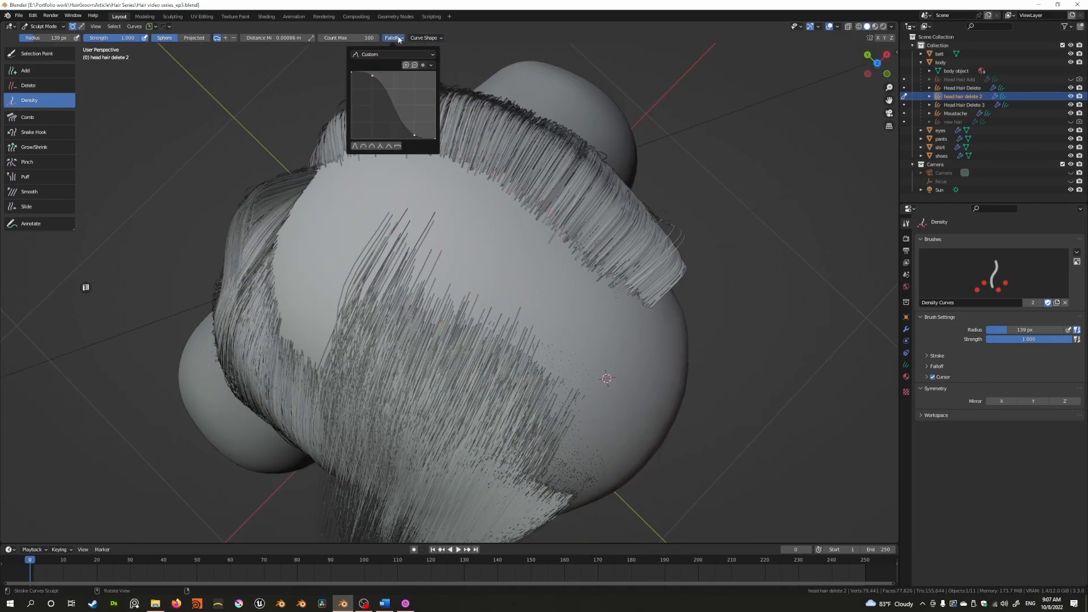
mouse_move(433, 39)
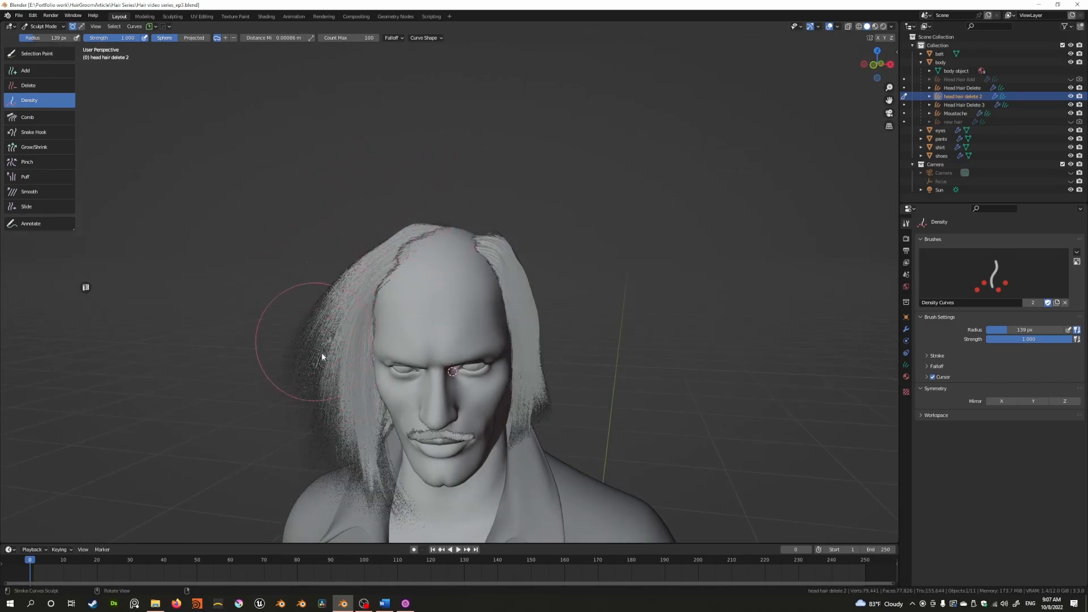
middle_click_drag(317, 360, 421, 343)
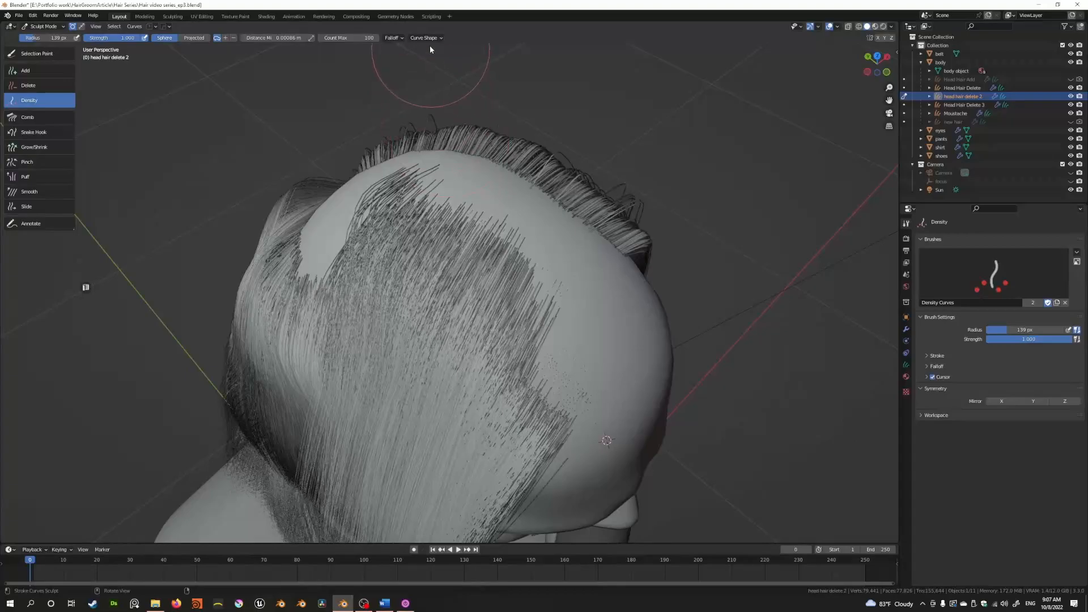
left_click(424, 37)
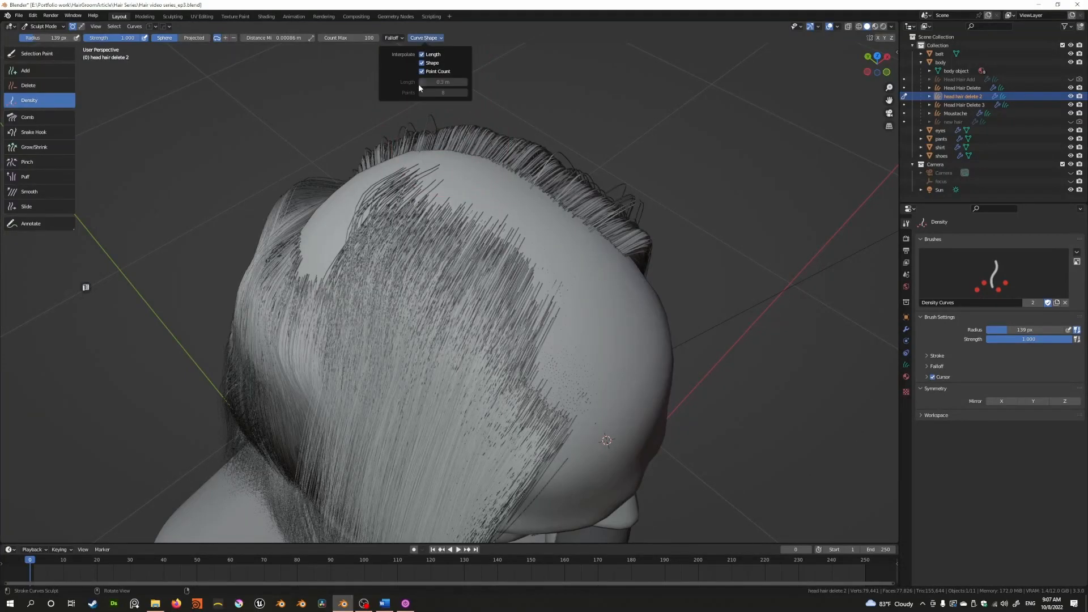
Brush over the hair on the crown with the Density brush
middle_click_drag(453, 187, 476, 258)
left_click_drag(484, 287, 451, 301)
scroll(451, 301, "down", 5)
middle_click_drag(451, 301, 413, 154)
Turn Length interpolation off and back on in the brush's curve shape options
left_click(433, 39)
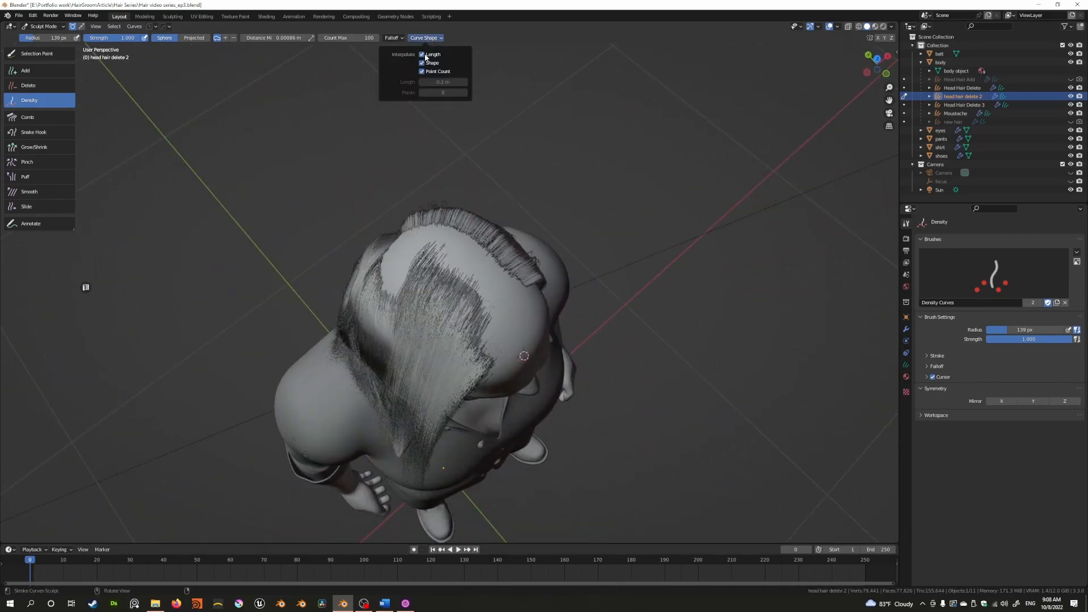
left_click(422, 54)
left_click(423, 55)
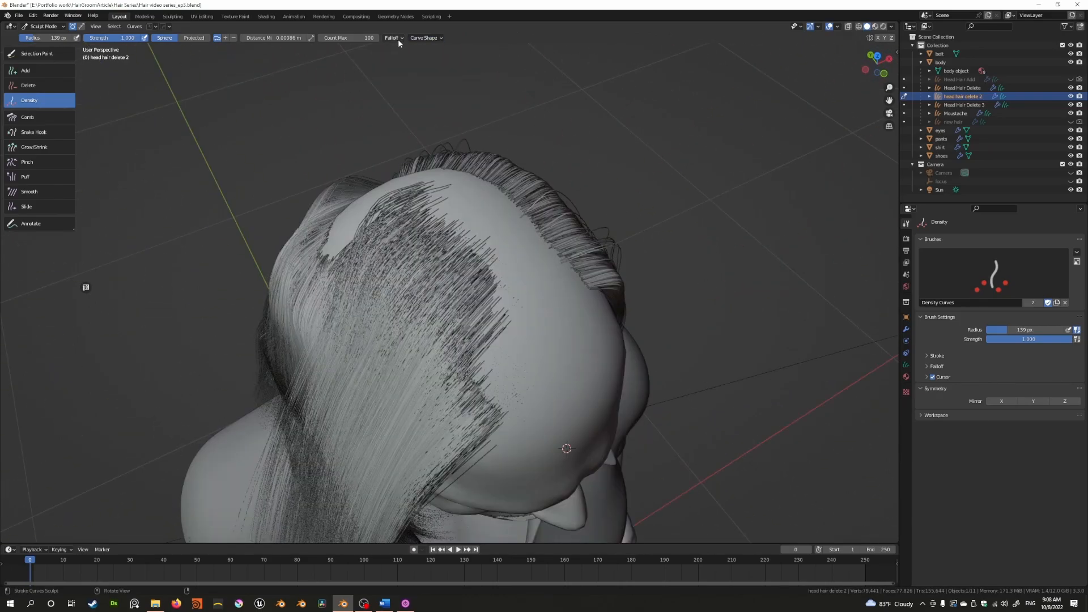
Set the Density brush's falloff to Sphere and try a stroke on the forehead
left_click(398, 37)
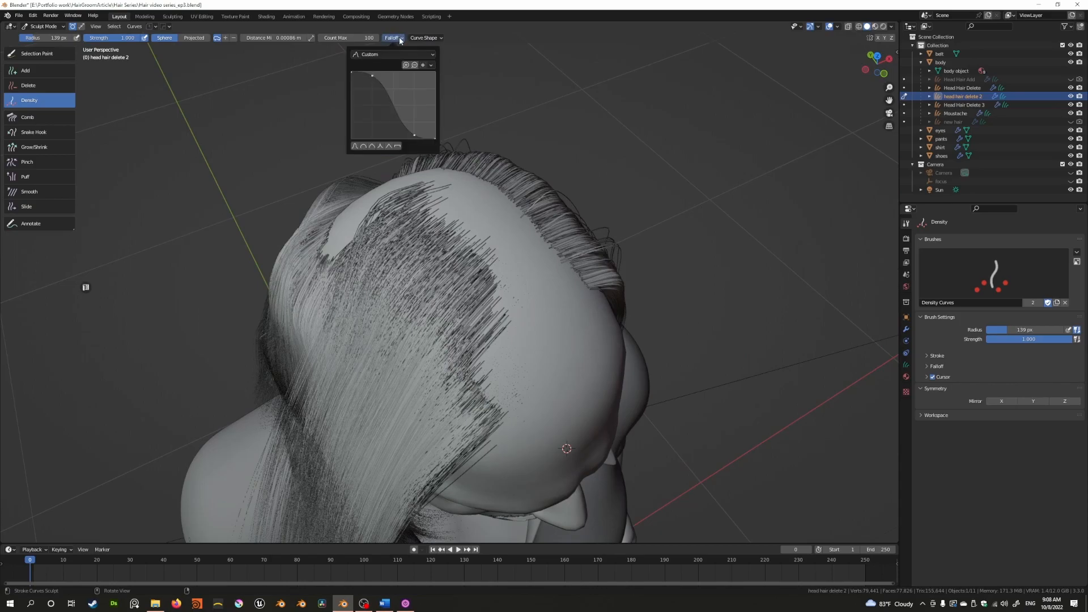
left_click(392, 54)
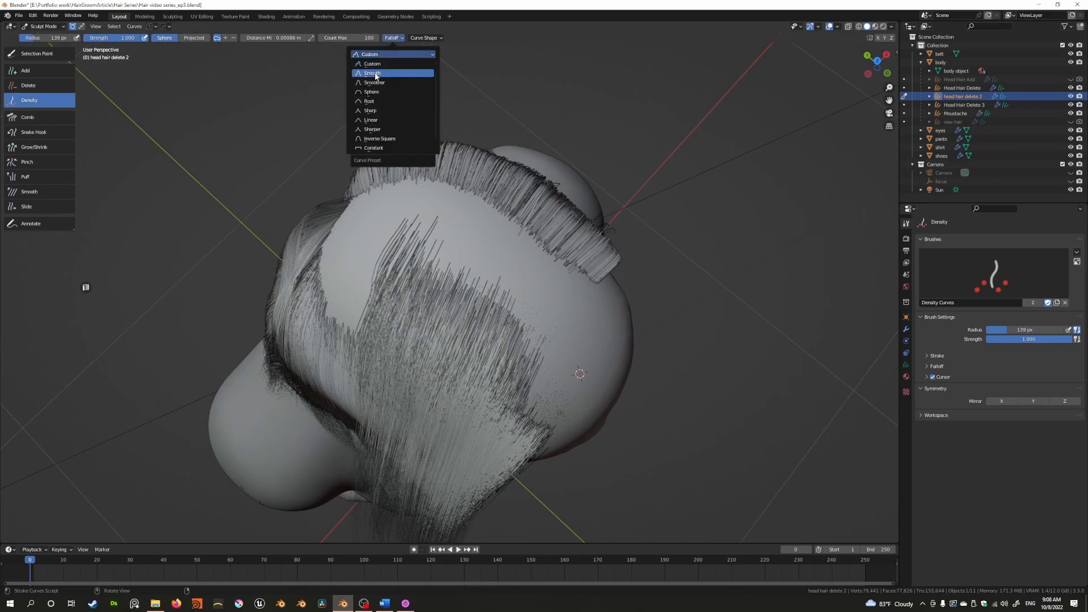
left_click(374, 95)
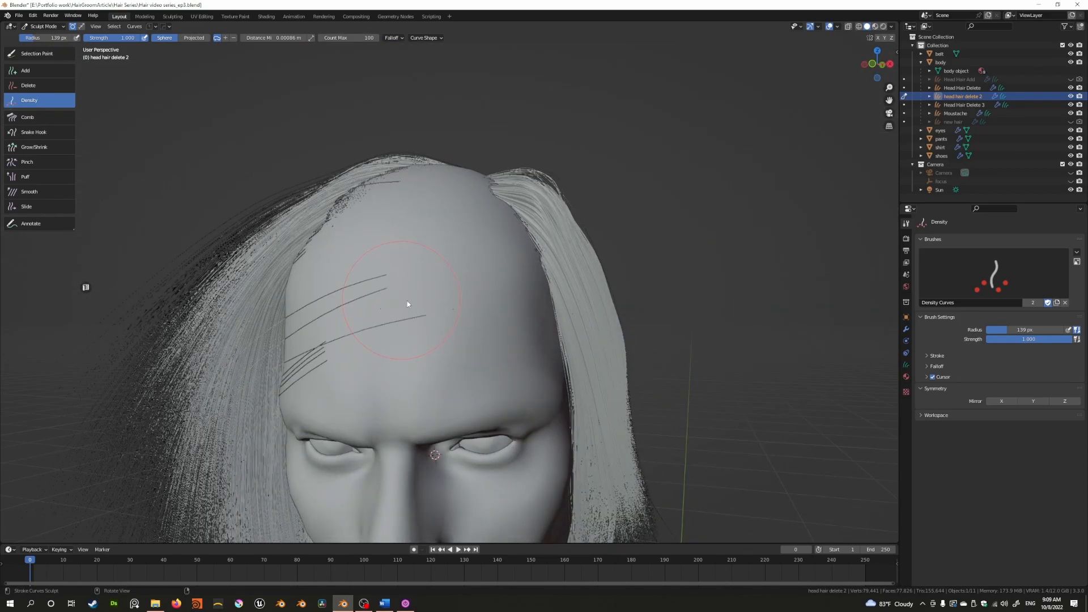
mouse_move(407, 304)
left_mouse_down()
mouse_move(393, 304)
mouse_move(404, 326)
left_mouse_up()
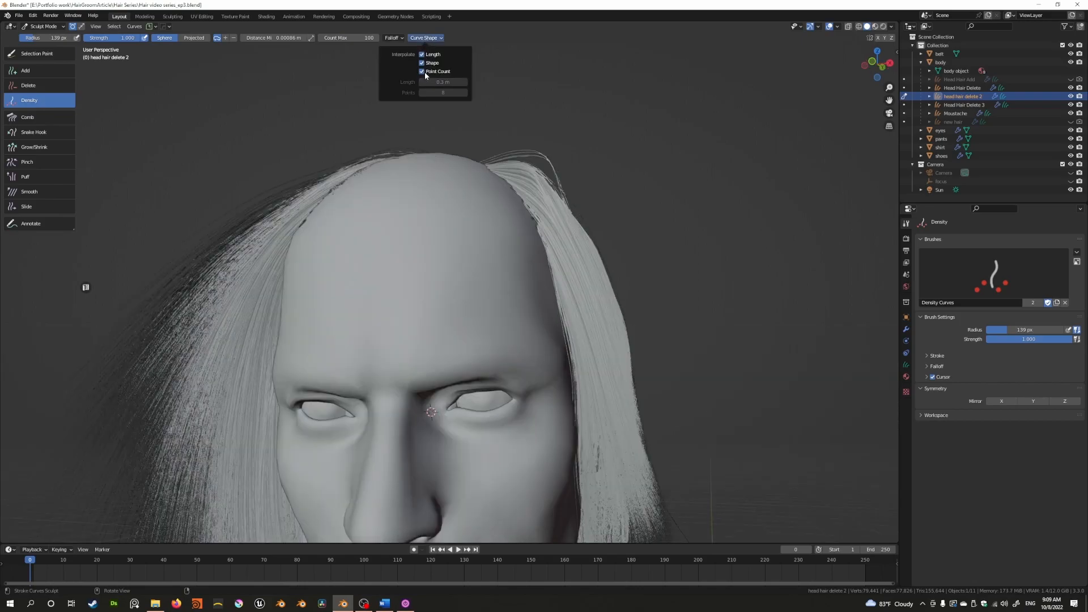
Brush test hair onto the forehead with the Sphere falloff and examine its shape from below
left_click_drag(419, 277, 417, 294)
scroll(420, 283, "down", 3)
mouse_move(419, 244)
middle_mouse_down()
mouse_move(447, 303)
mouse_move(370, 237)
mouse_move(399, 135)
middle_mouse_up()
scroll(446, 304, "down", 2)
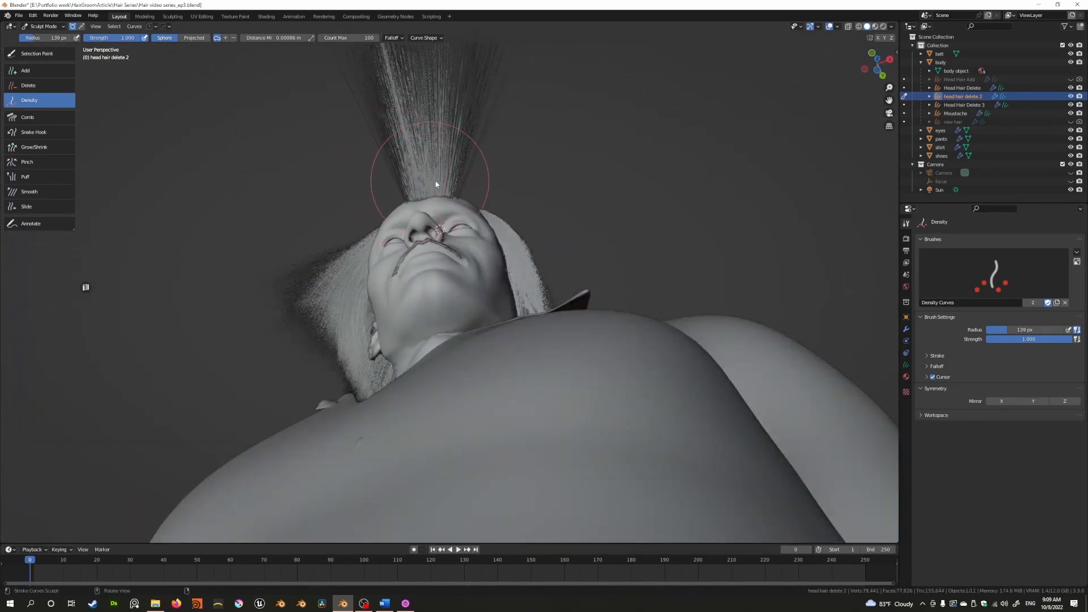
scroll(456, 202, "up", 4)
middle_click_drag(456, 202, 402, 281)
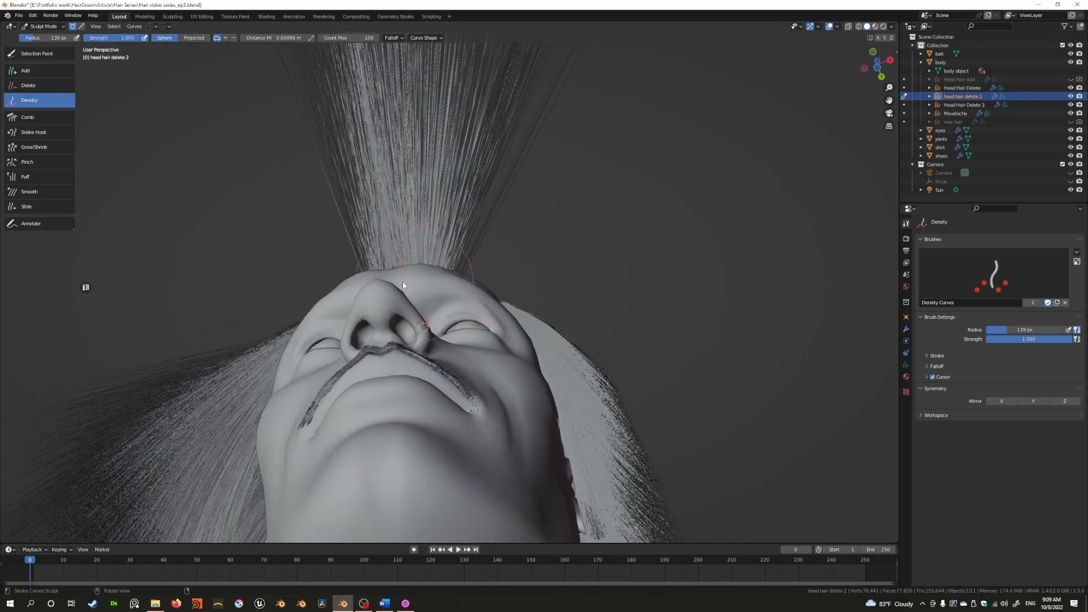
Set the Density brush's falloff to Sharp
left_click(392, 38)
left_click(381, 53)
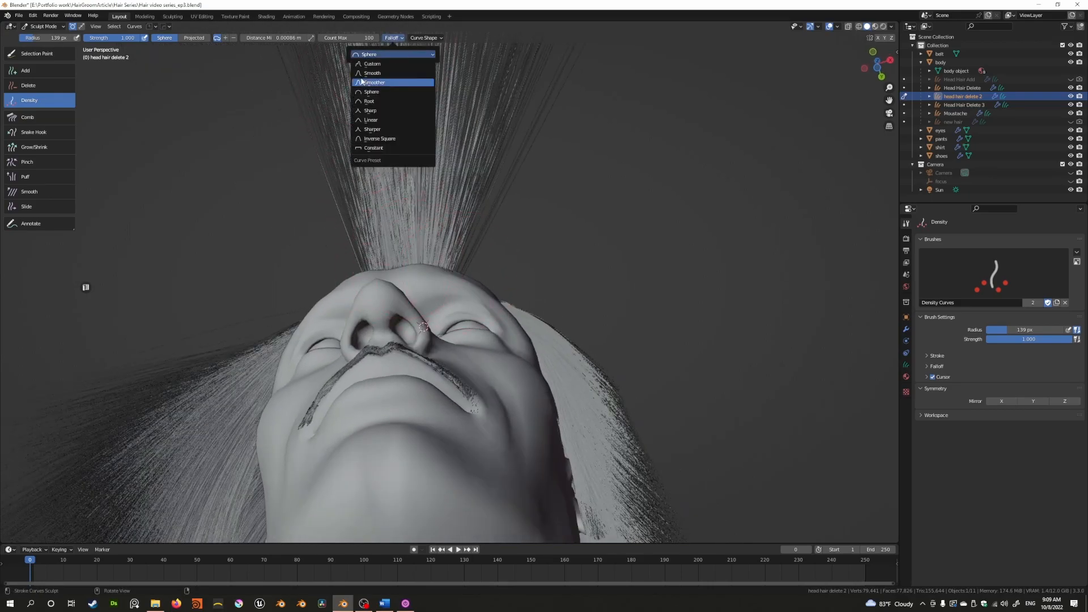
left_click(365, 110)
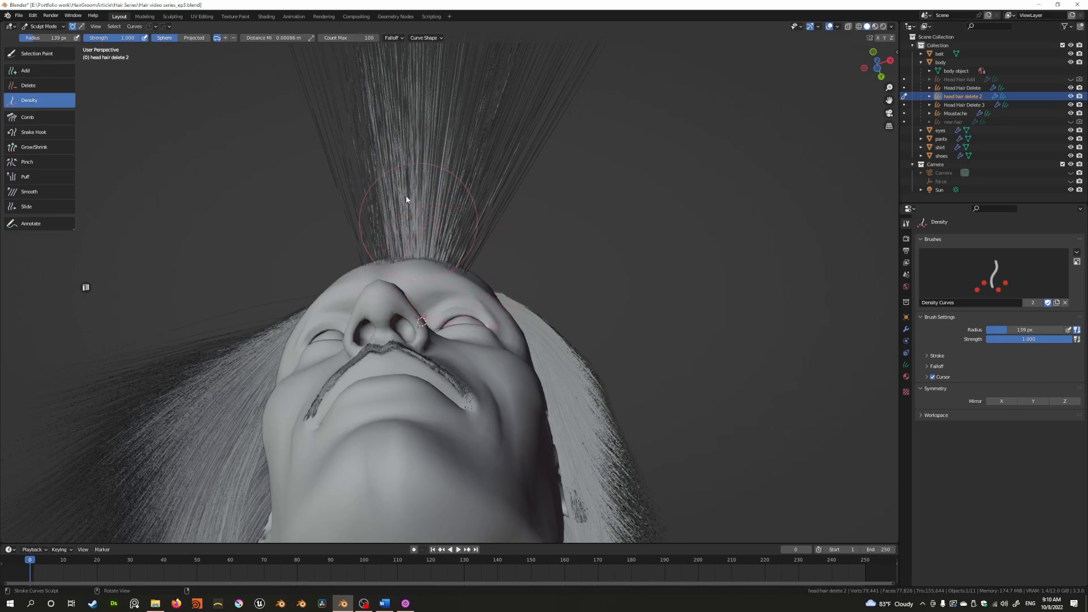
Preview the Custom falloff curve and set the Density brush's falloff to Constant
left_click(391, 38)
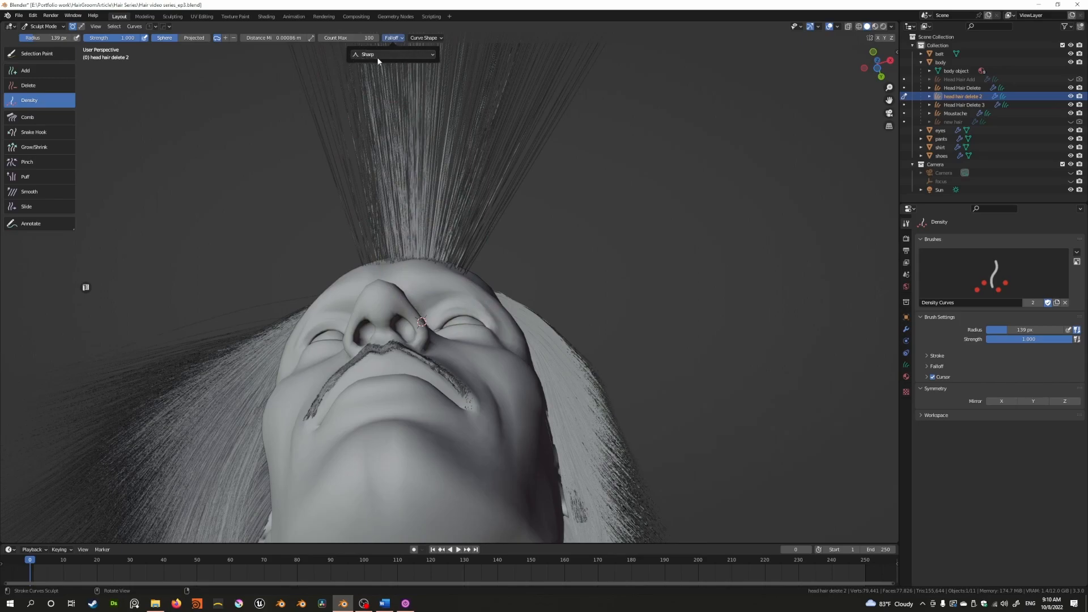
left_click(376, 56)
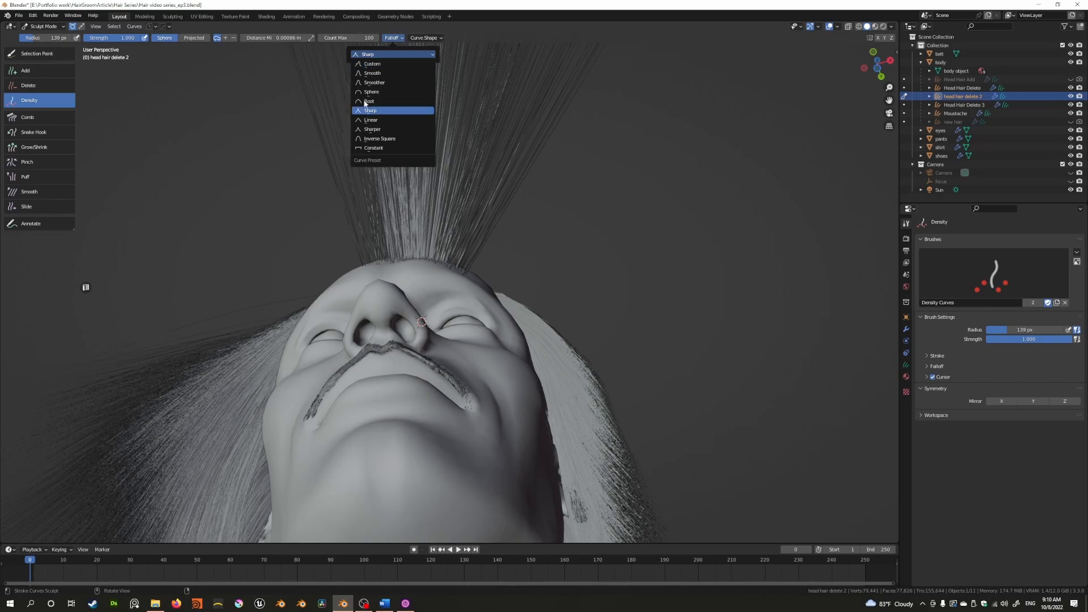
left_click(375, 56)
left_click(393, 38)
left_click(375, 54)
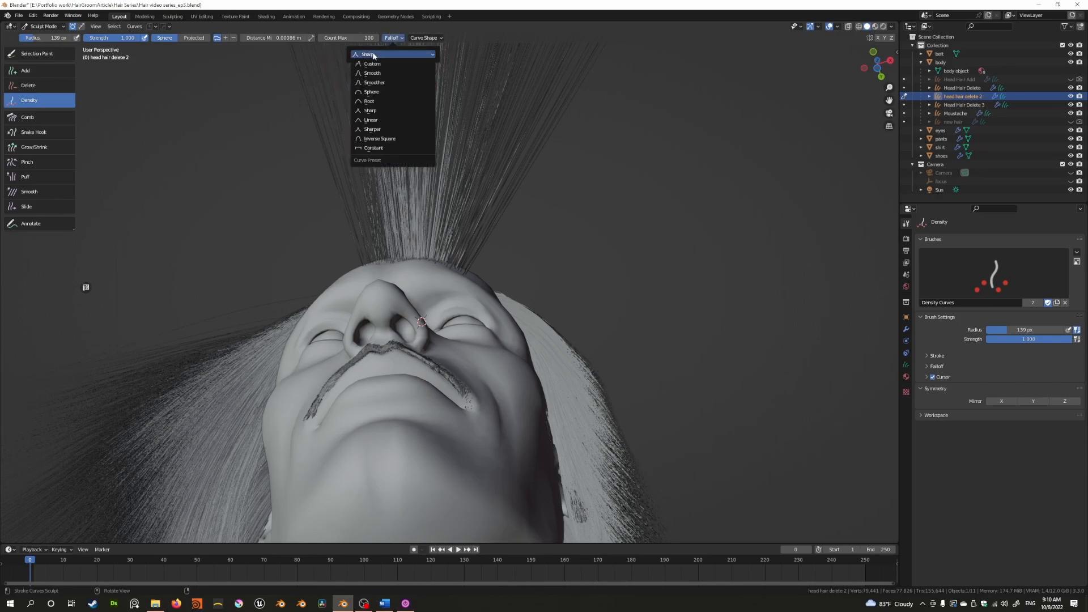
left_click(375, 61)
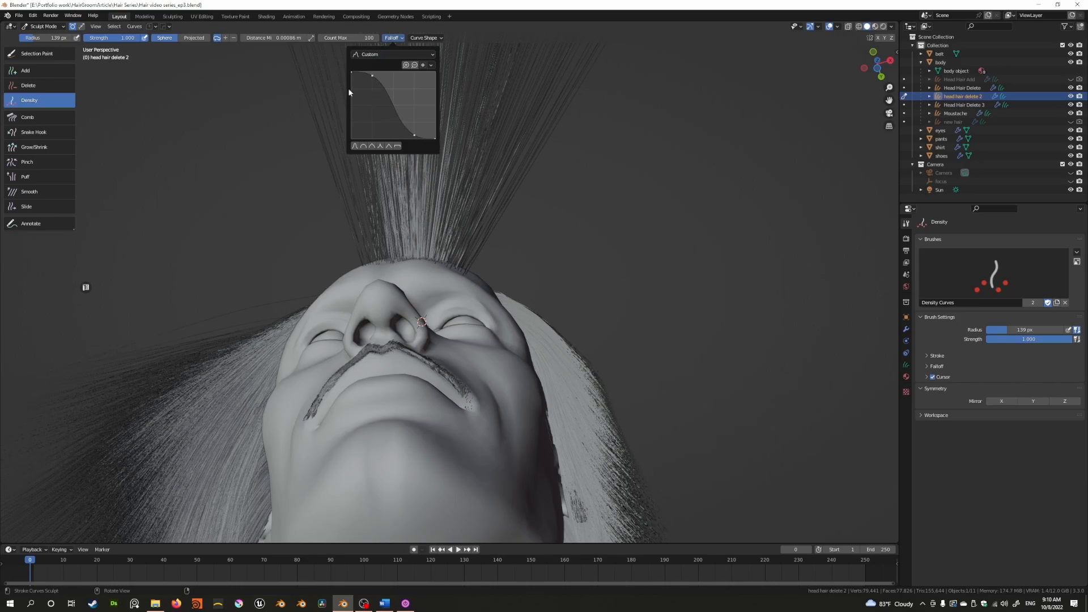
left_click(375, 55)
left_click(378, 149)
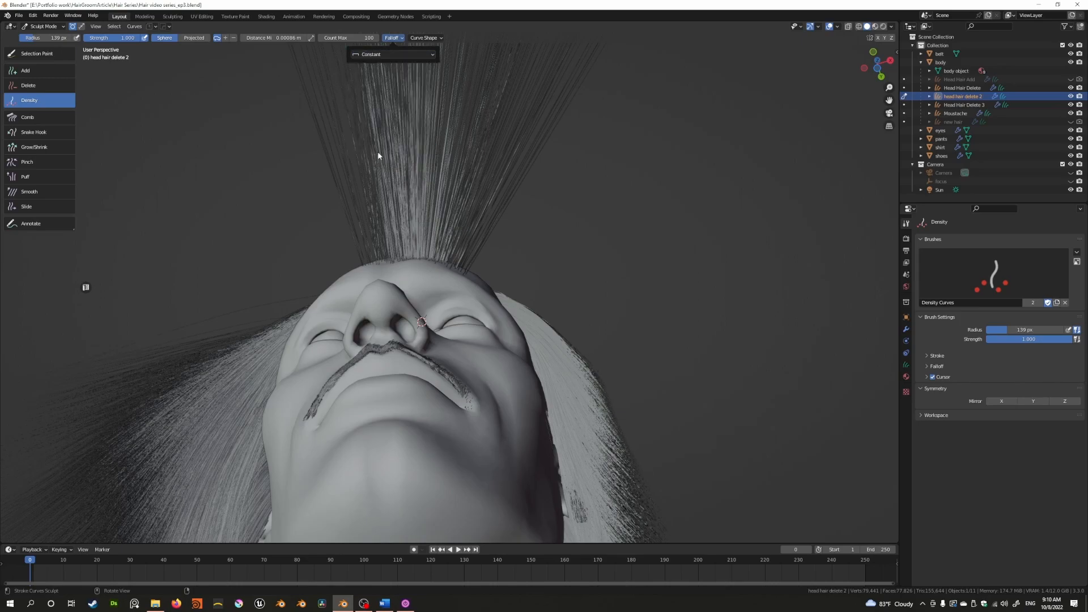
Remove the test hair from the forehead and return to the Density brush
middle_click_drag(391, 193, 378, 335)
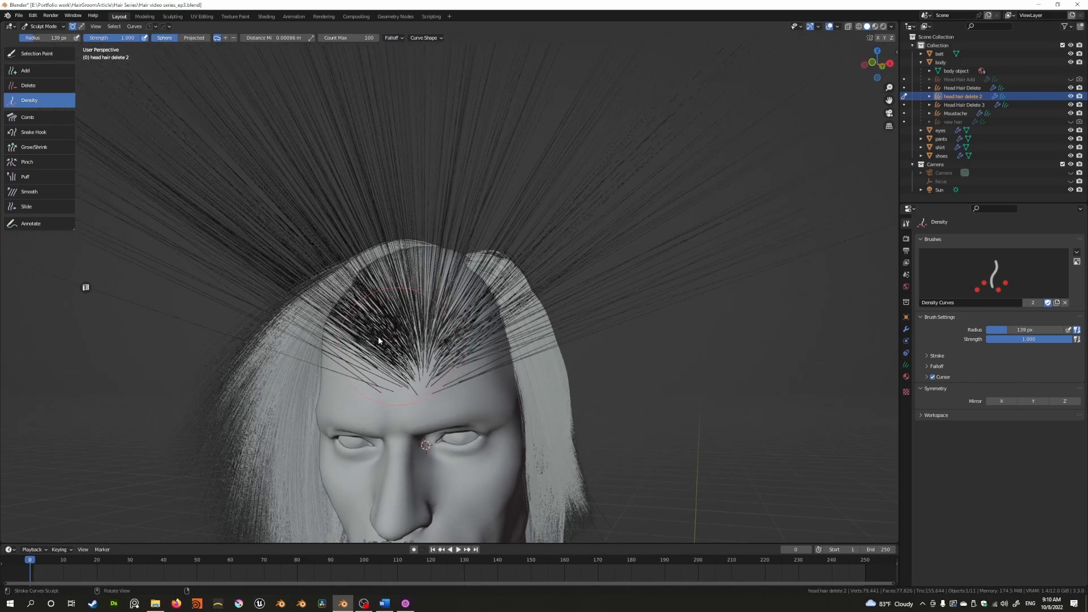
left_click(41, 87)
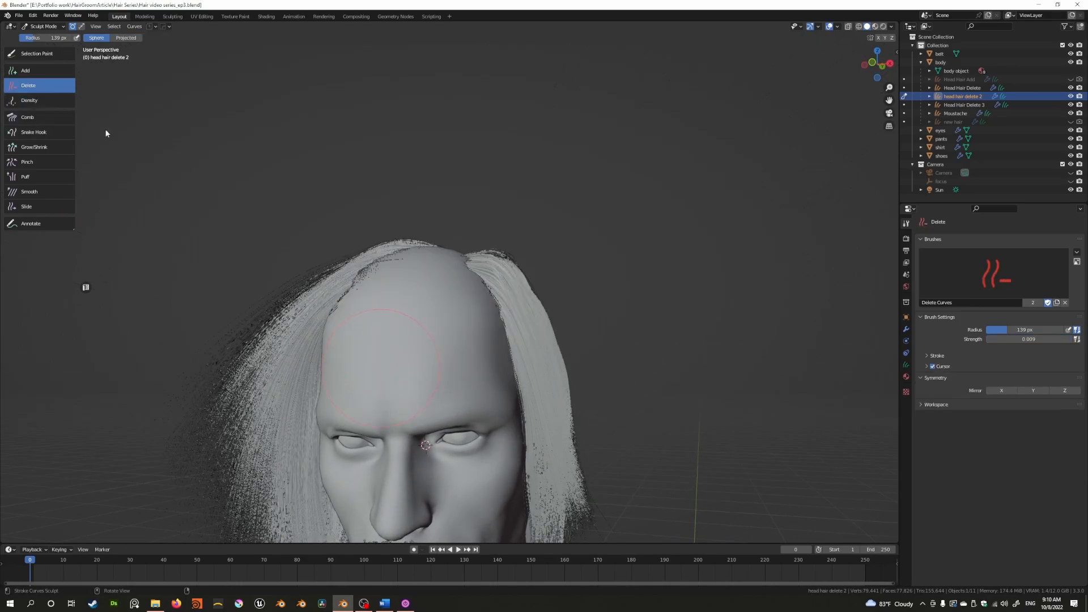
left_click(28, 100)
Try a stroke on the forehead with the Density brush's Constant falloff and view the head from above
scroll(418, 274, "up", 2)
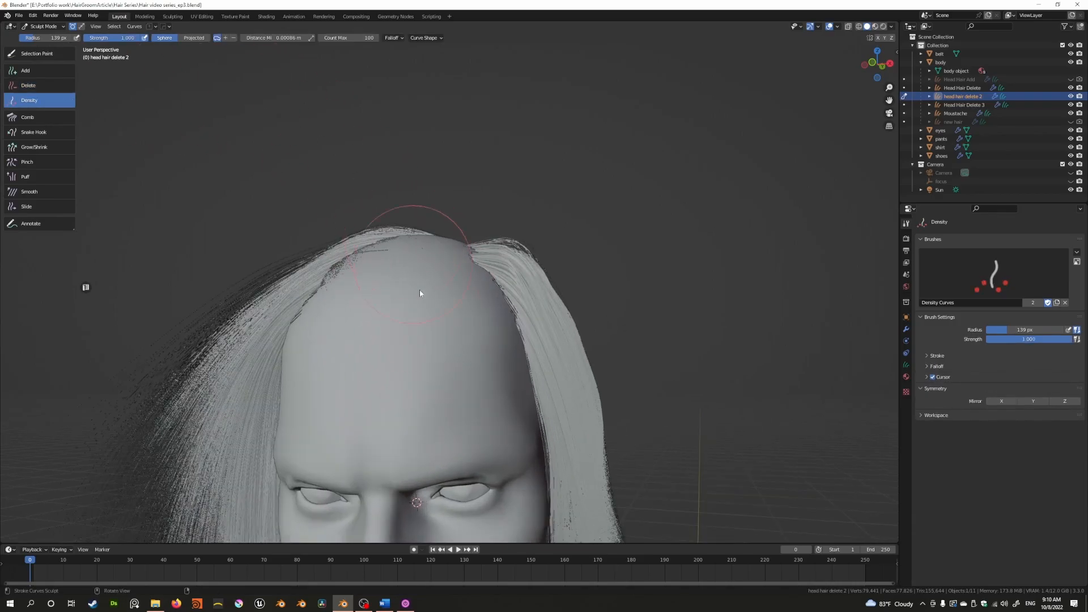
mouse_move(413, 366)
left_mouse_down()
mouse_move(438, 334)
mouse_move(429, 345)
left_mouse_up()
mouse_move(429, 346)
middle_mouse_down()
mouse_move(451, 235)
mouse_move(352, 229)
mouse_move(425, 260)
mouse_move(437, 297)
mouse_move(433, 453)
mouse_move(431, 34)
middle_mouse_up()
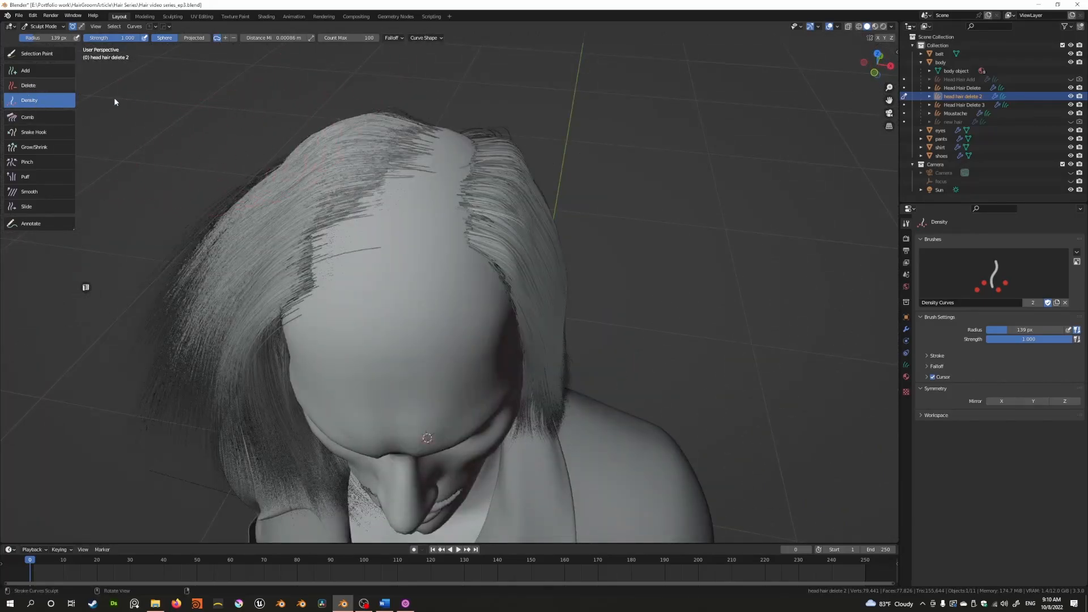
Save the file with the Density brush active
left_click(45, 83)
left_click(64, 103)
key("ctrl+s")
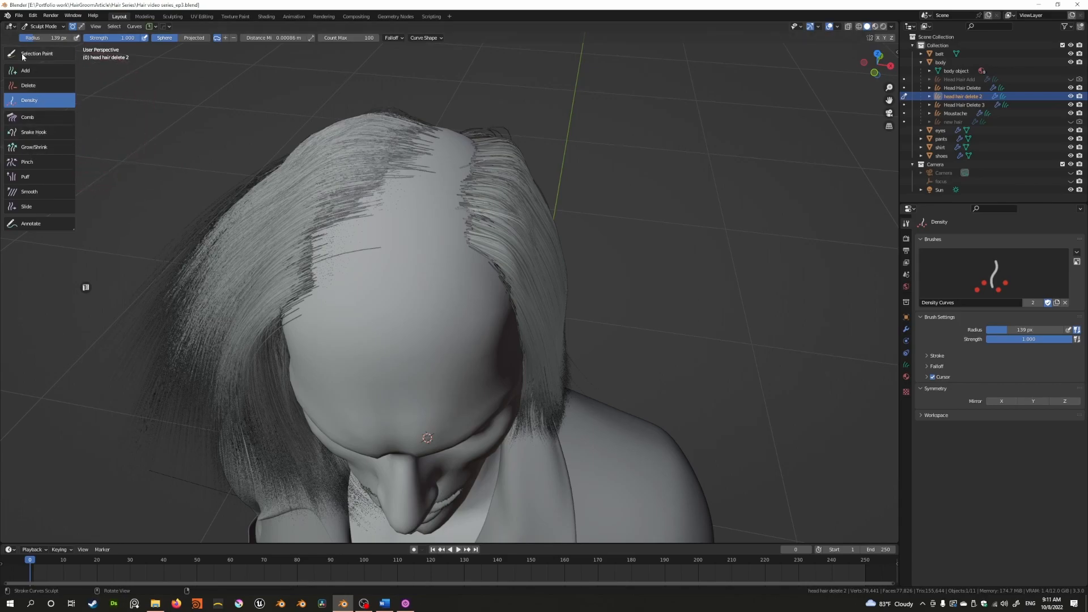